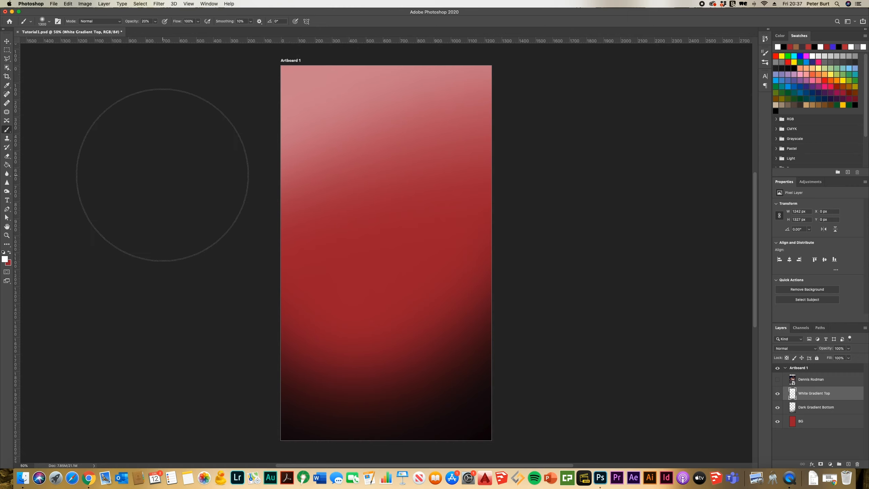
# Step: Brush another soft white stroke across the artboard's upper edge on the White Gradient Top layer, then deselect the layer
pyautogui.moveTo(249, 81); pyautogui.dragTo(459, 68)
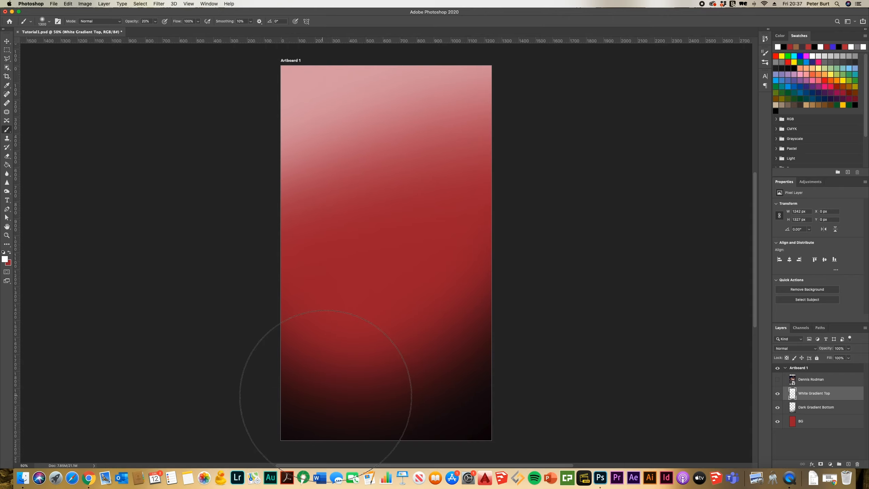
pyautogui.click(6, 42)
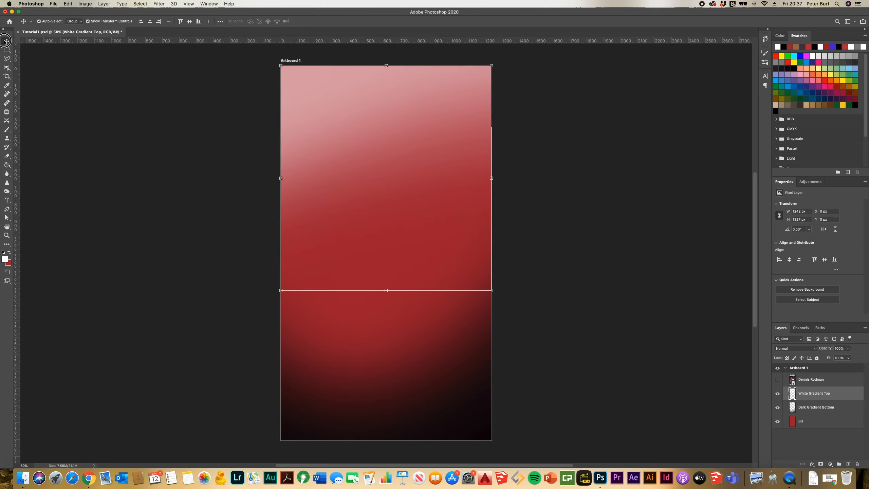
pyautogui.click(225, 161)
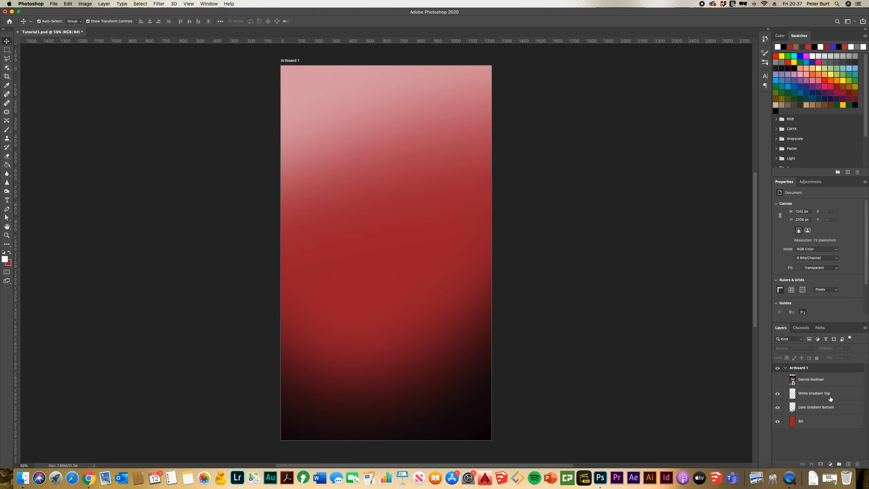
# Step: Lock the BG, Dark Gradient Bottom and White Gradient Top layers together
pyautogui.click(835, 423)
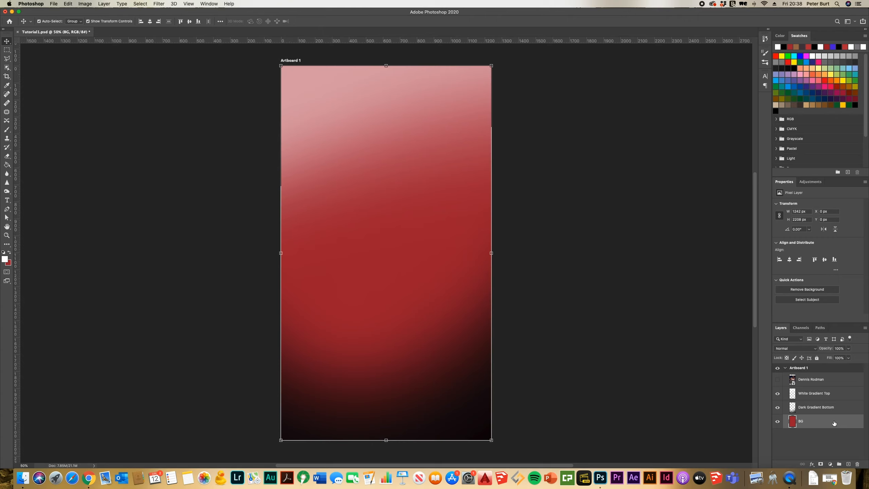
pyautogui.keyDown('shift'); pyautogui.click(832, 397); pyautogui.keyUp('shift')
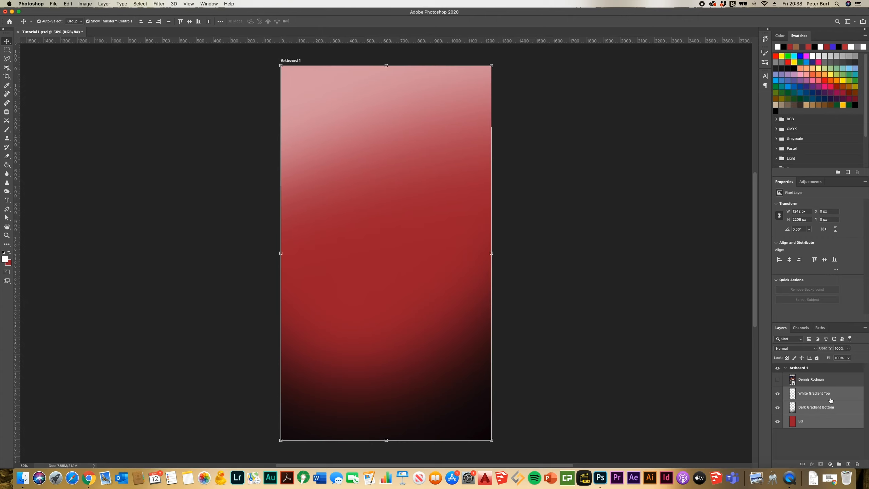
pyautogui.click(818, 359)
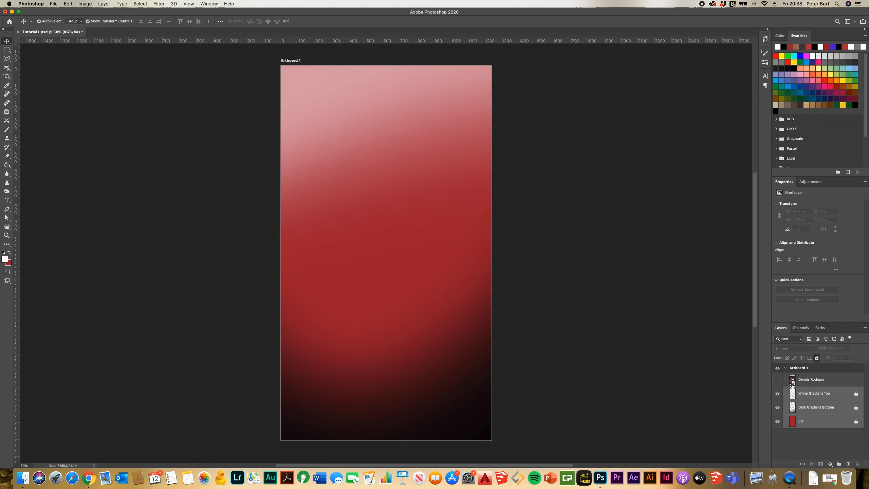
# Step: Turn on the visibility of the Dennis Rodman photo layer and check its extents on the artboard
pyautogui.click(778, 381)
pyautogui.click(818, 385)
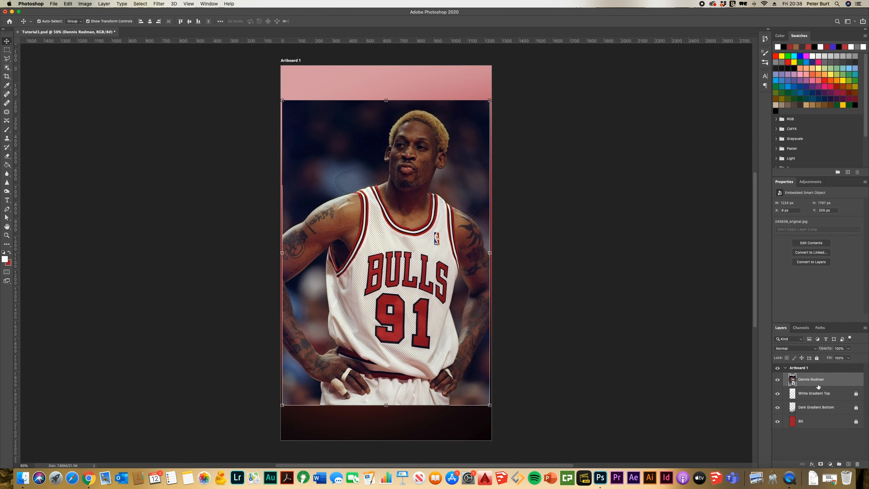
pyautogui.click(538, 292)
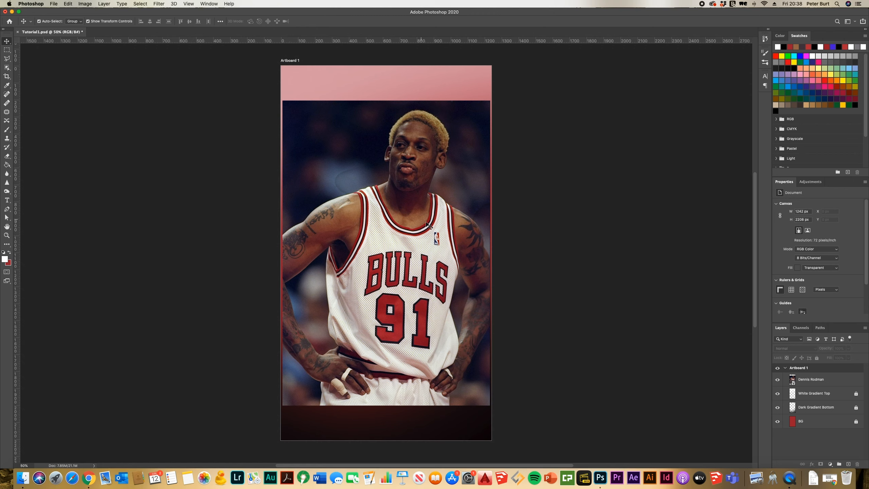
pyautogui.click(380, 183)
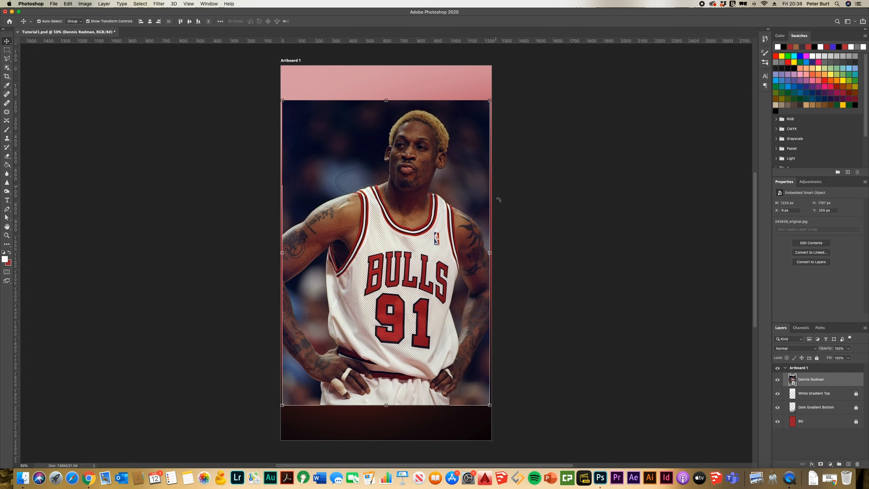
pyautogui.click(547, 267)
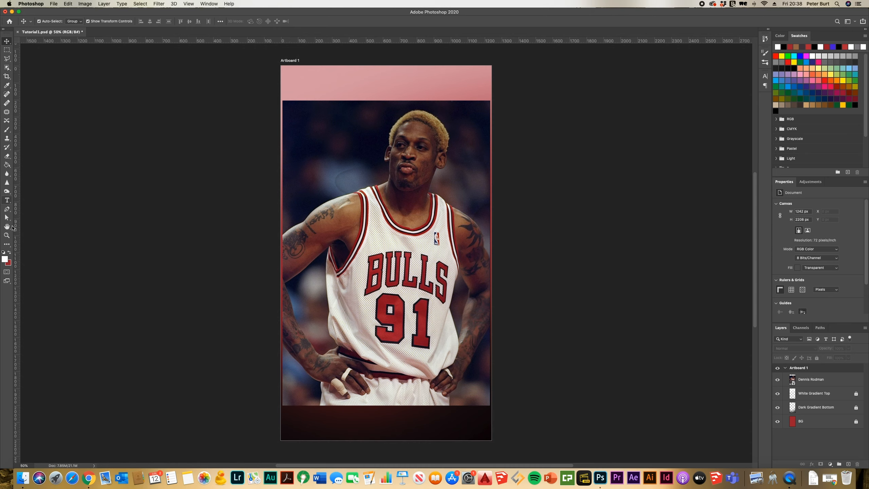
# Step: Select the player on the Dennis Rodman layer with the Object Selection tool, framing the whole photo
pyautogui.click(6, 246)
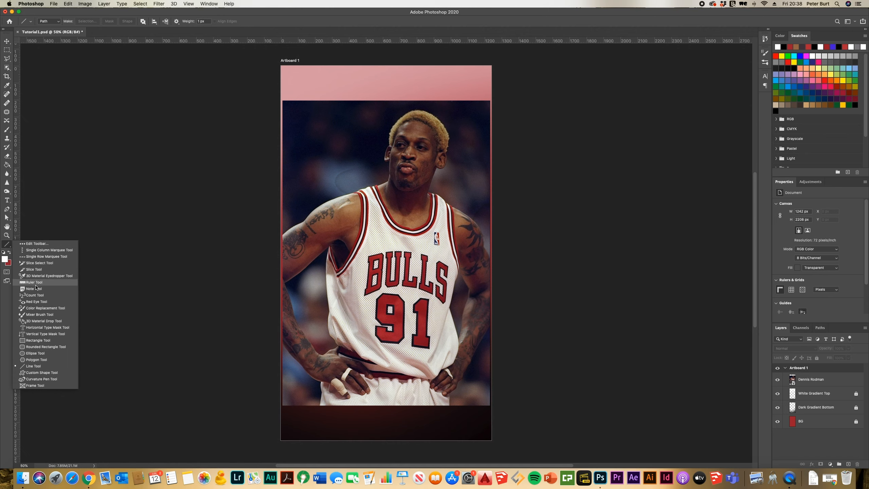
pyautogui.click(8, 69)
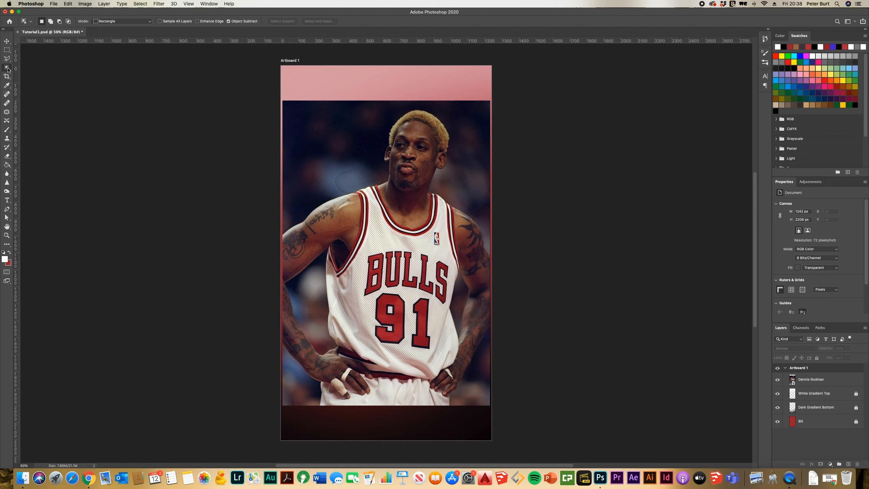
pyautogui.click(377, 231)
pyautogui.click(497, 153)
pyautogui.click(834, 380)
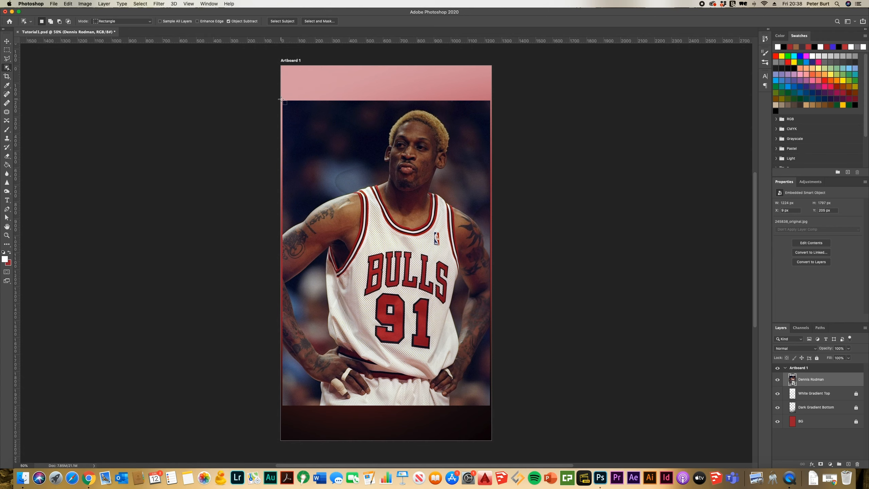
pyautogui.moveTo(282, 104); pyautogui.dragTo(489, 404)
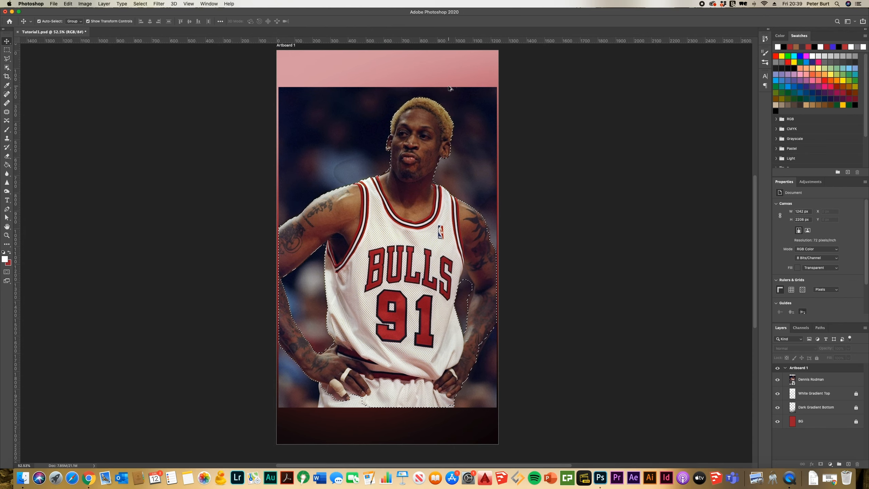
# Step: Examine the selection outline around the player's head, arms, hands and shorts for inaccurate edges
pyautogui.scroll(5, 450, 88)
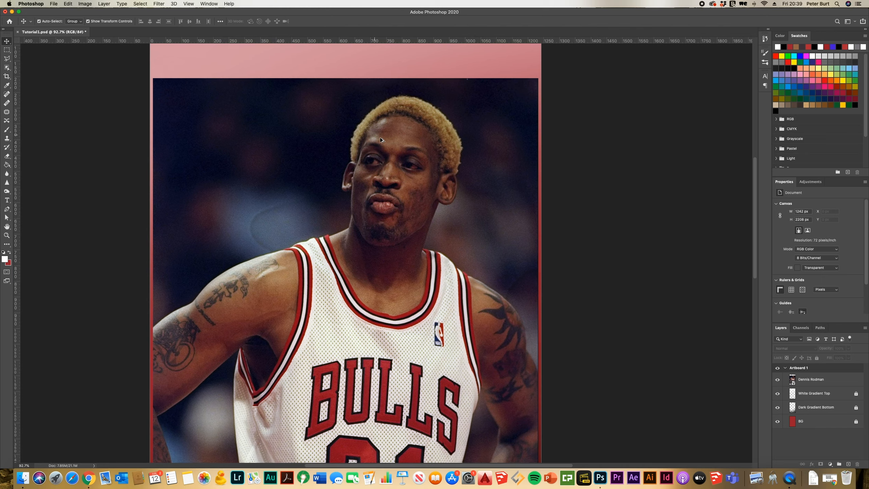
pyautogui.scroll(-3, 453, 143)
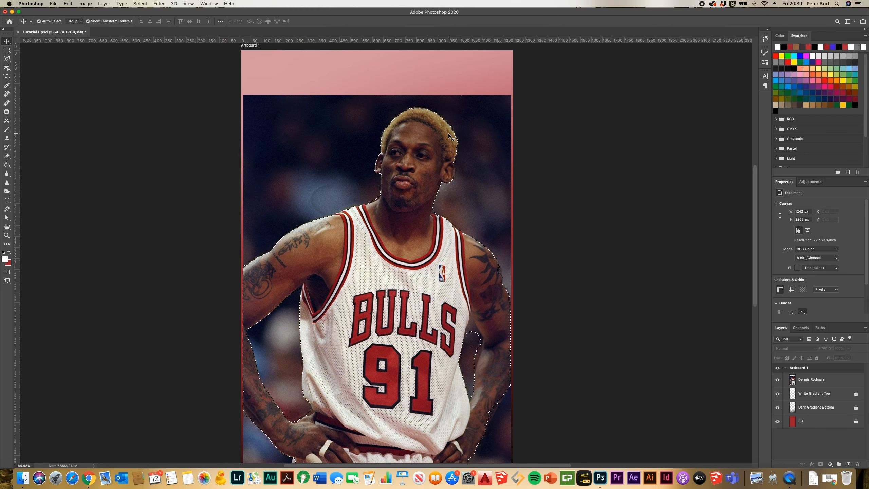
pyautogui.hotkey('ctrl', 'd')
pyautogui.scroll(3, 457, 210)
pyautogui.scroll(-4, 457, 208)
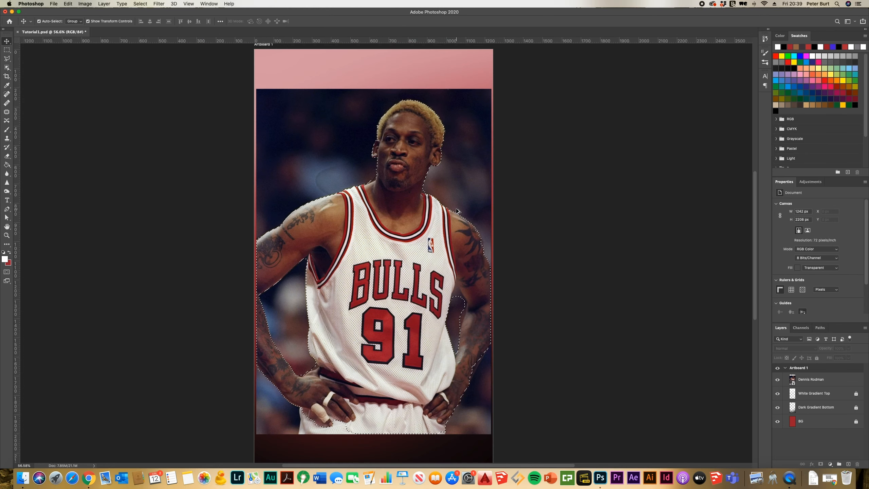
pyautogui.scroll(2, 395, 363)
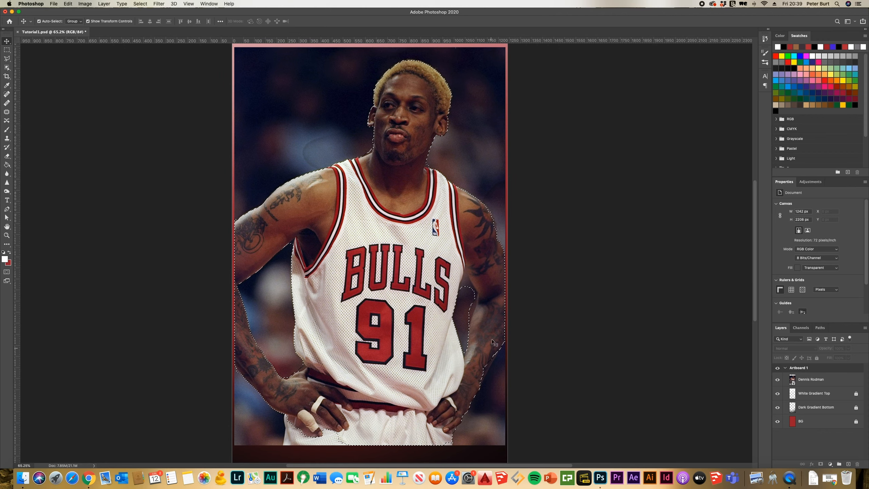
pyautogui.scroll(-3, 387, 236)
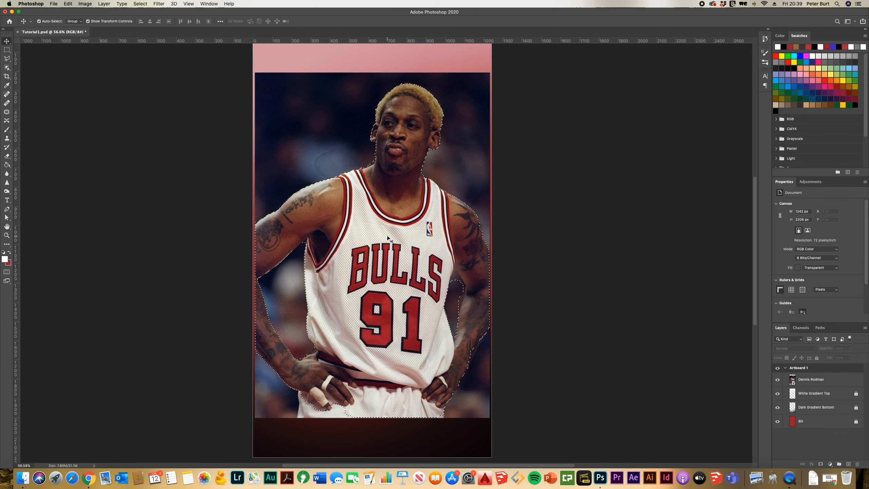
pyautogui.scroll(10, 304, 413)
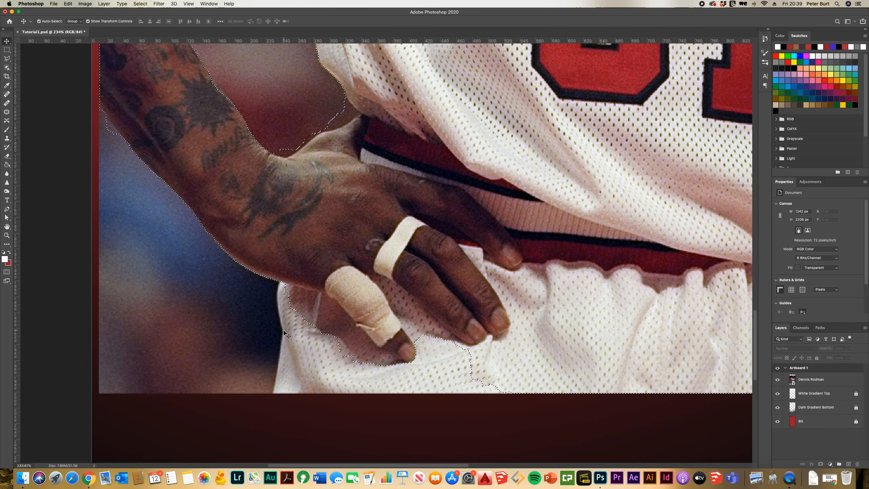
pyautogui.scroll(-4, 368, 409)
pyautogui.scroll(5, 353, 287)
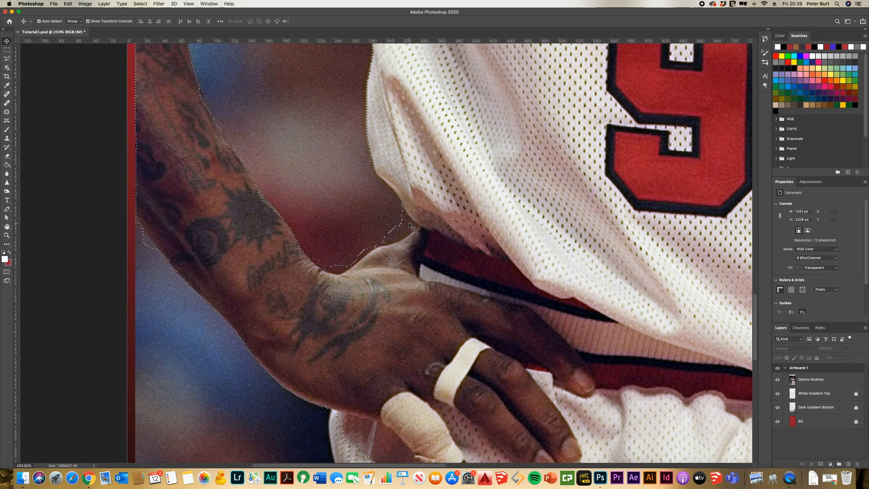
pyautogui.scroll(-6, 383, 280)
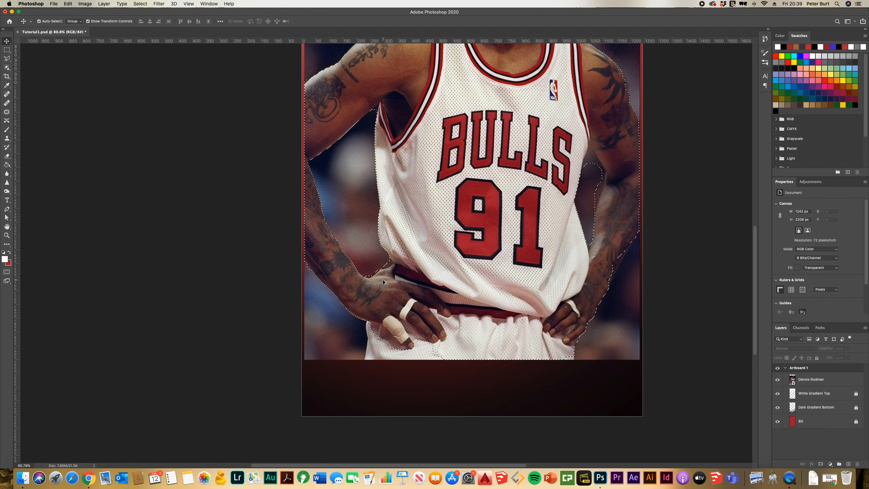
pyautogui.scroll(-2, 314, 304)
pyautogui.scroll(-2, 489, 282)
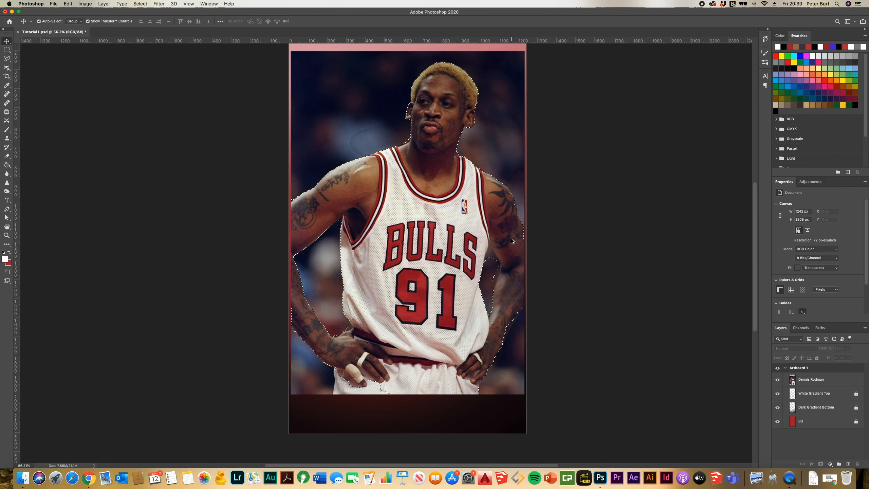
pyautogui.scroll(-2, 522, 146)
pyautogui.scroll(1, 523, 144)
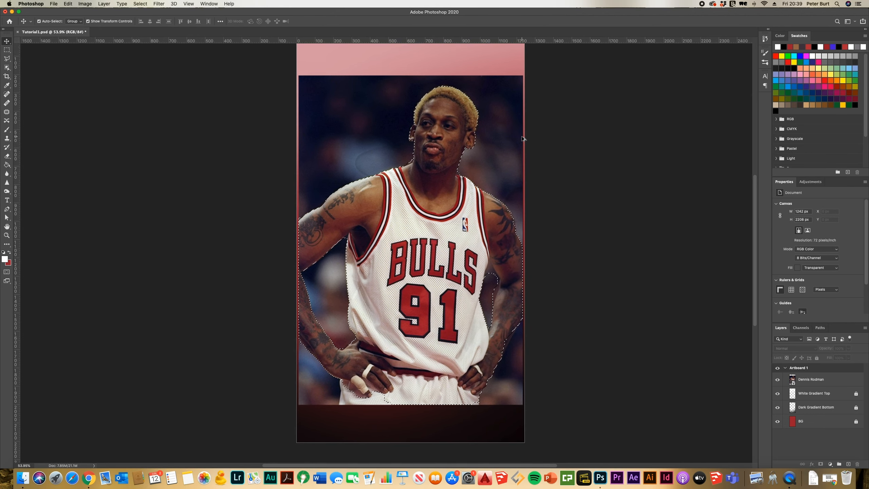
pyautogui.scroll(1, 523, 132)
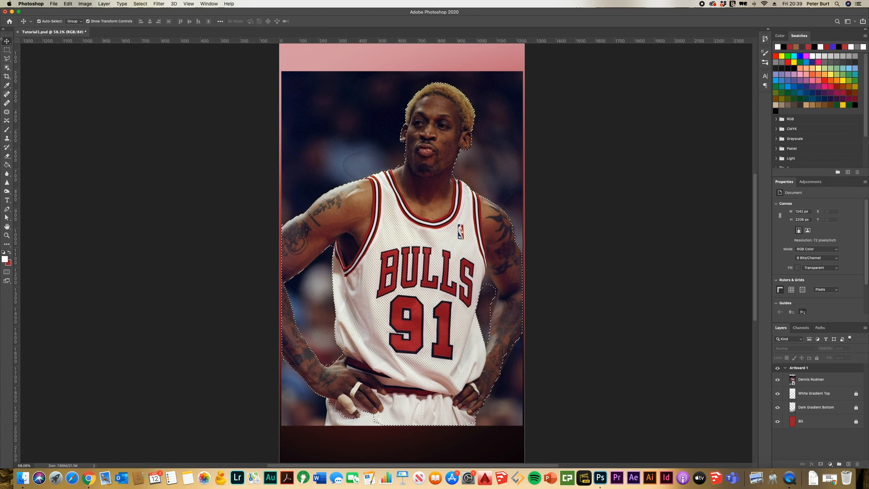
# Step: Open Select and Mask for the current selection on the Dennis Rodman layer
pyautogui.click(836, 383)
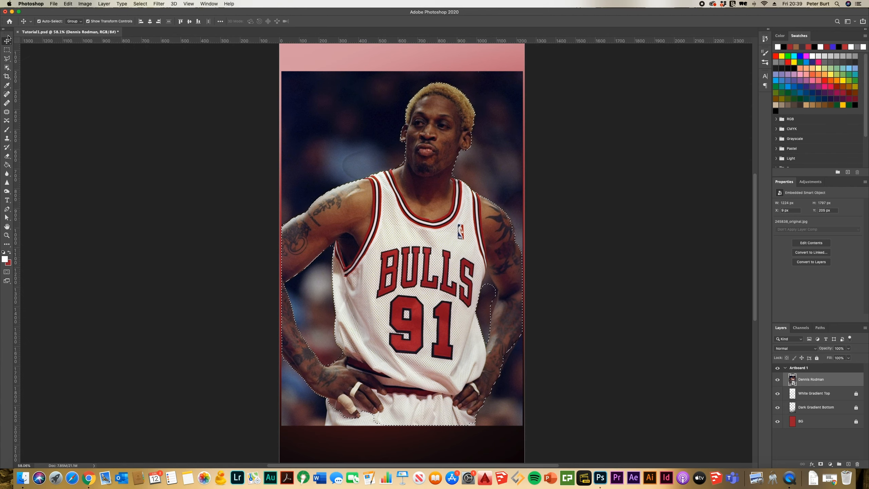
pyautogui.click(5, 68)
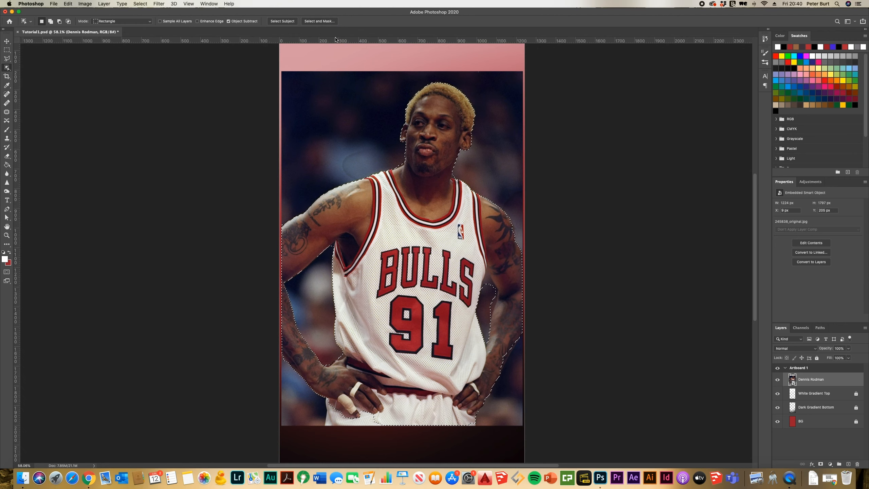
pyautogui.click(316, 22)
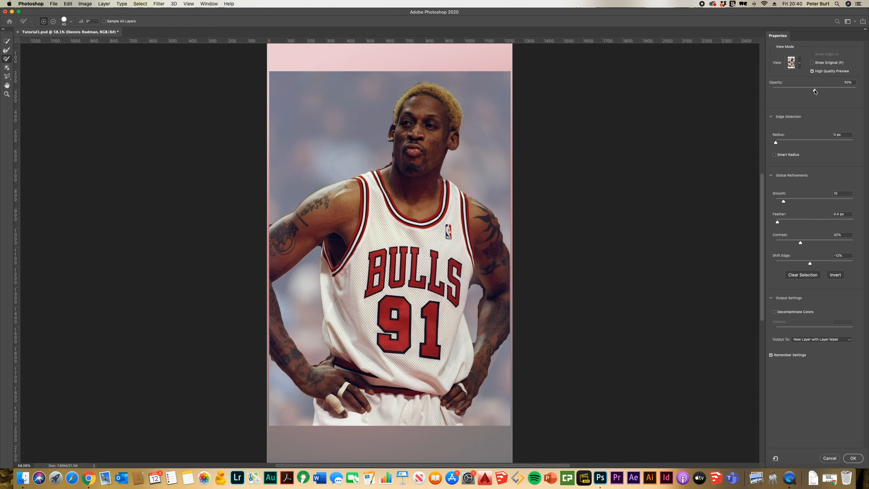
# Step: Preview the cutout at 0% and 100% matte opacity and inspect the edges around the head, neck and shoulders
pyautogui.moveTo(815, 91); pyautogui.dragTo(769, 96)
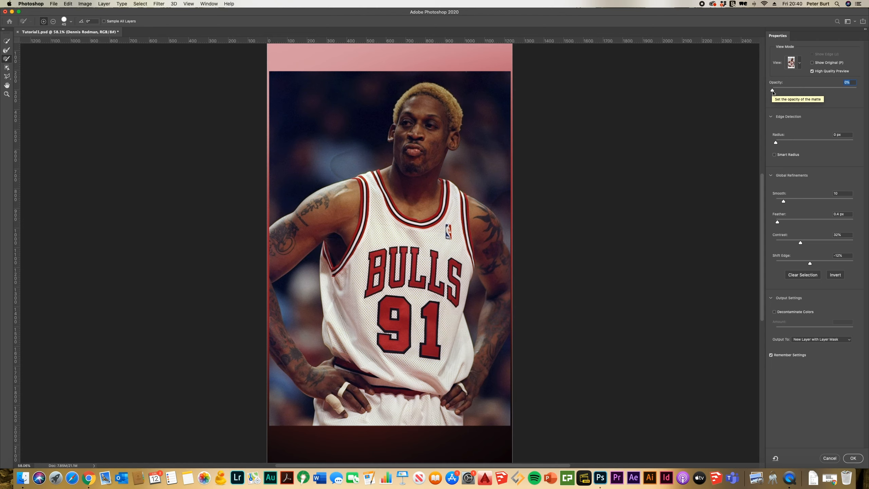
pyautogui.moveTo(773, 91); pyautogui.dragTo(866, 91)
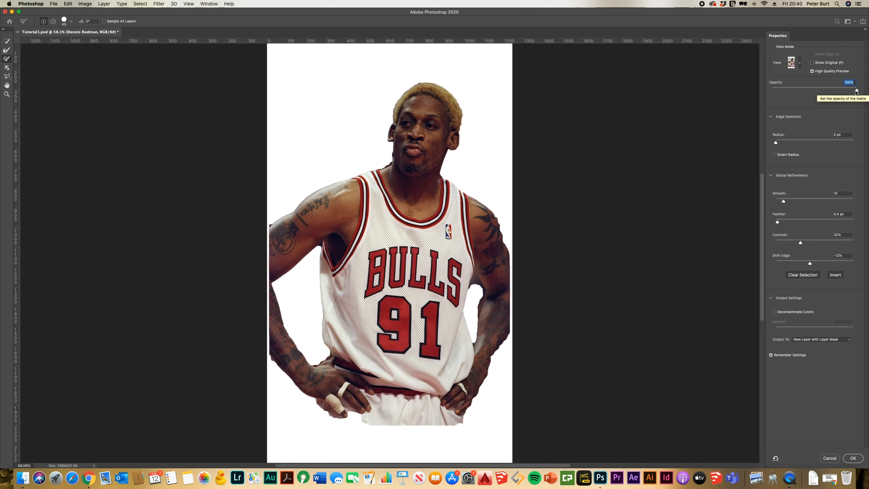
pyautogui.scroll(3, 409, 124)
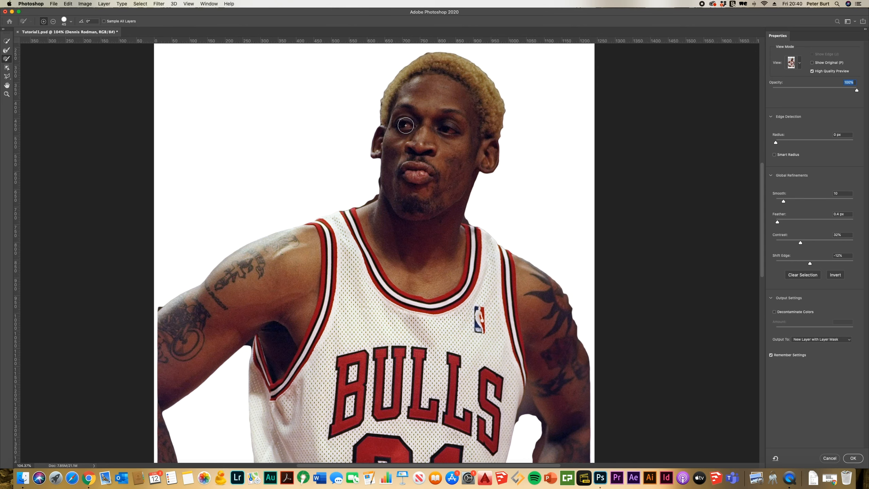
pyautogui.scroll(3, 365, 189)
pyautogui.scroll(1, 370, 198)
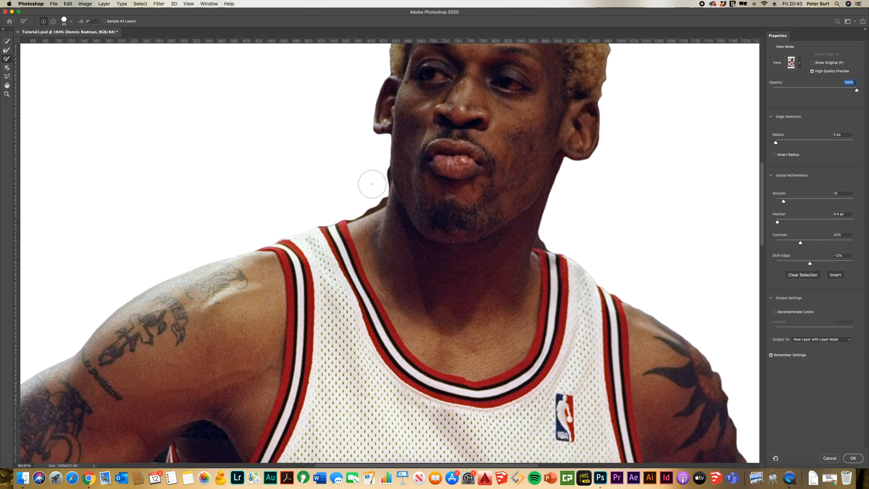
pyautogui.scroll(-3, 315, 203)
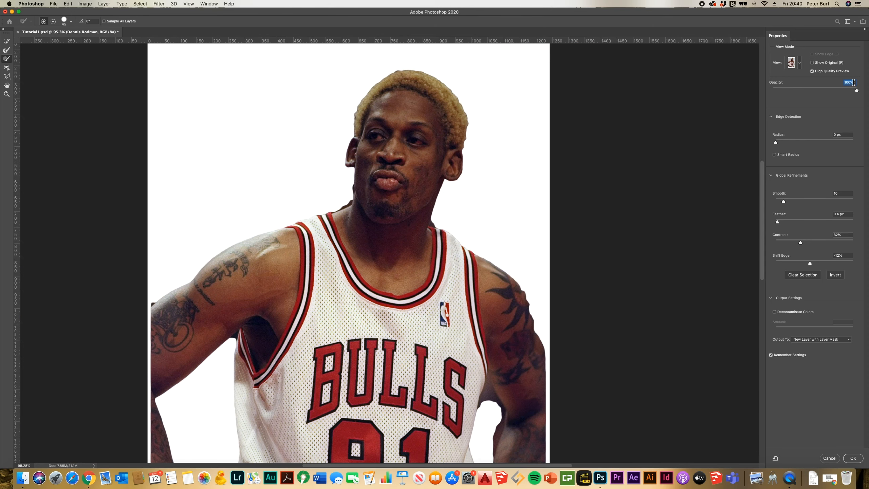
# Step: Set the matte preview opacity to 50%
pyautogui.write('50')
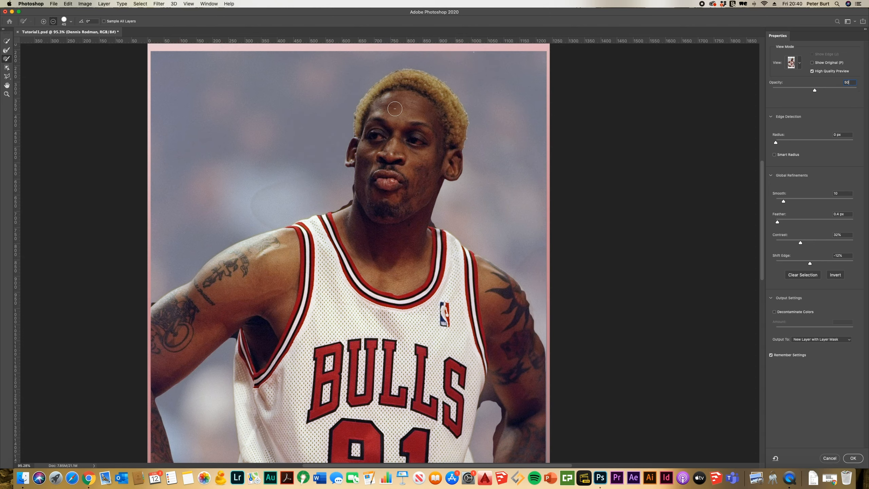
pyautogui.scroll(-2, 389, 205)
pyautogui.scroll(3, 493, 257)
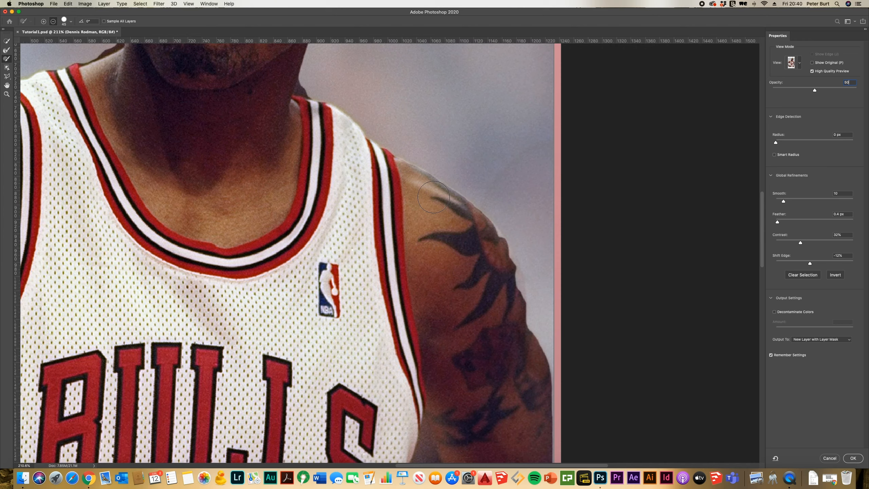
# Step: Examine the cutout edges along the player's neck, jersey and shoulders under the current refinement settings, including Shift Edge
pyautogui.scroll(-3, 453, 232)
pyautogui.scroll(-1, 395, 249)
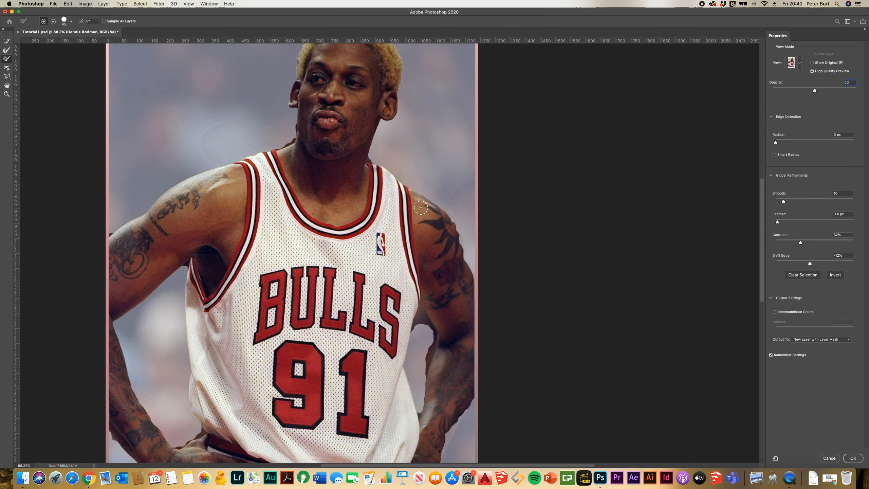
pyautogui.scroll(-3, 431, 216)
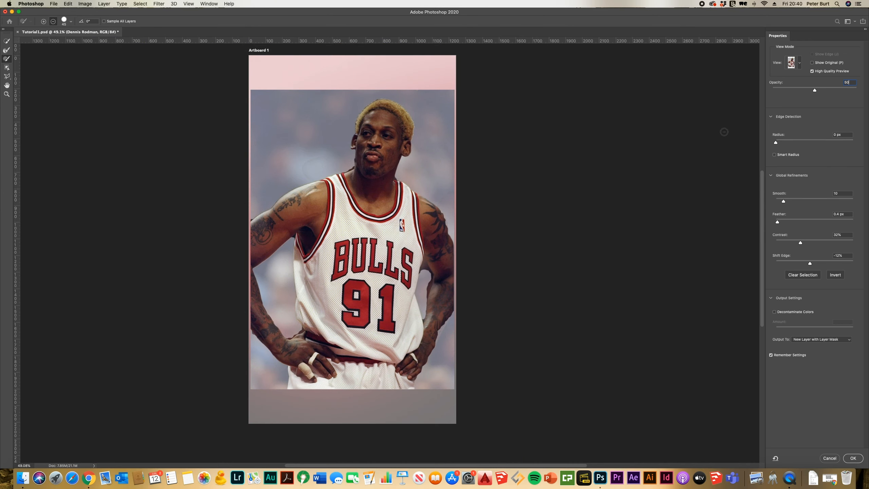
pyautogui.scroll(-1, 412, 178)
pyautogui.scroll(2, 362, 225)
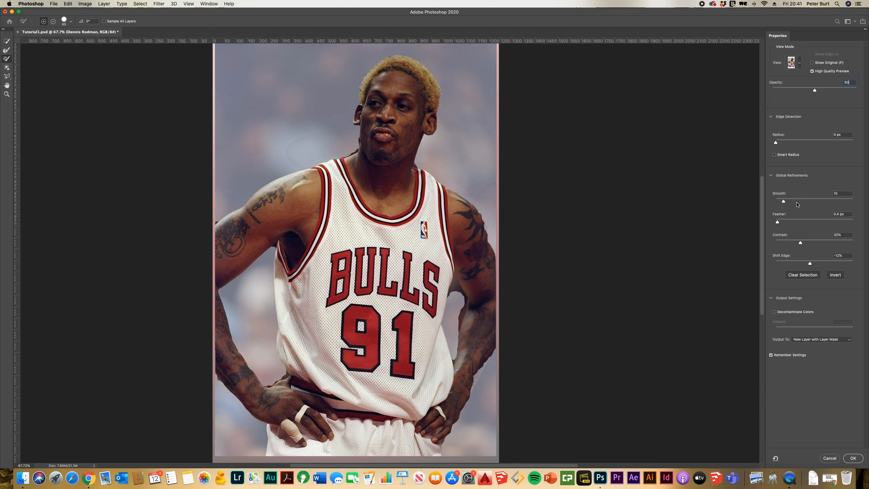
pyautogui.scroll(3, 416, 213)
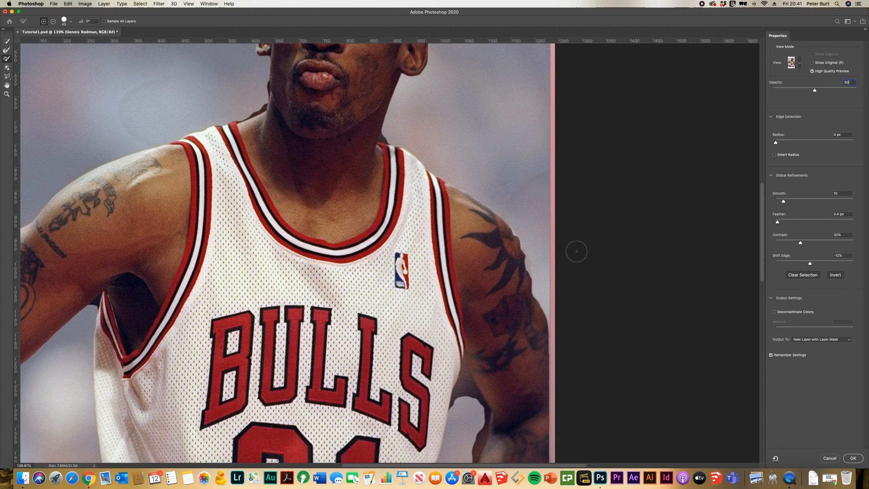
pyautogui.scroll(2, 456, 206)
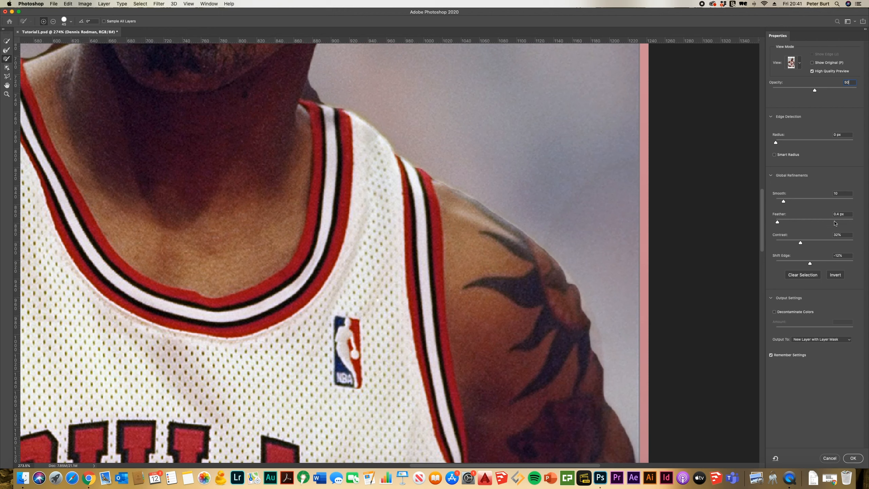
pyautogui.scroll(-6, 557, 204)
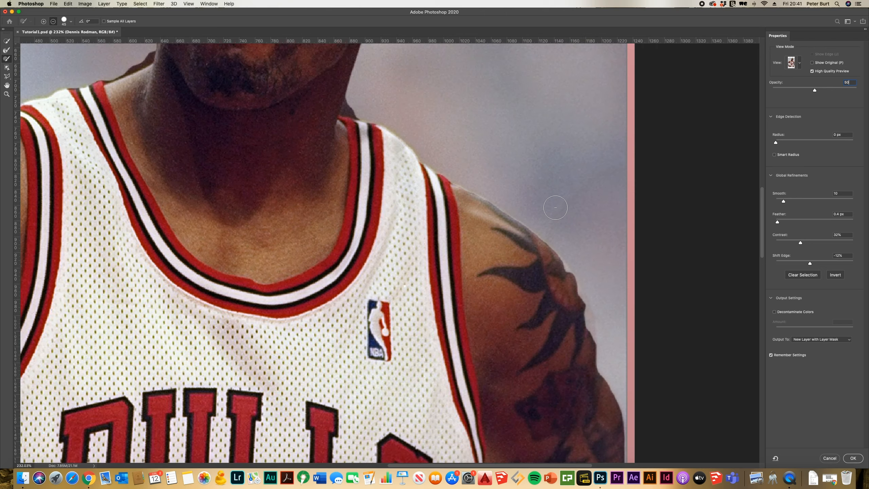
pyautogui.scroll(-2, 439, 211)
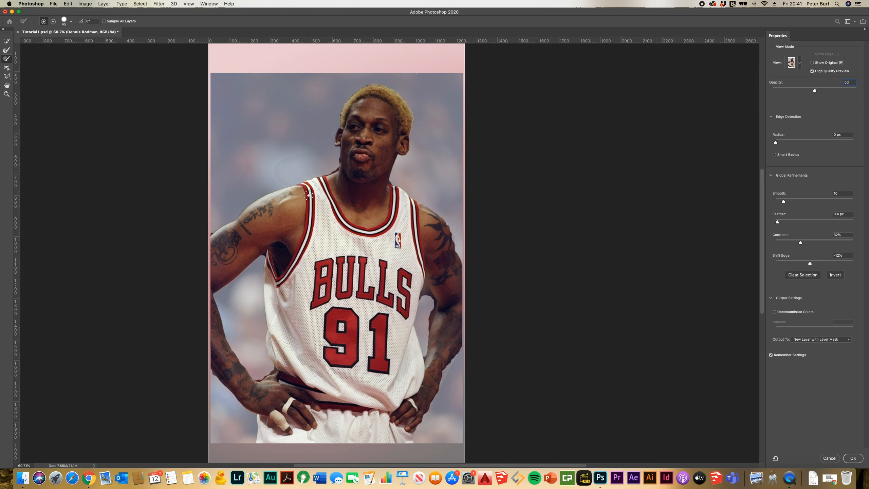
pyautogui.scroll(2, 308, 196)
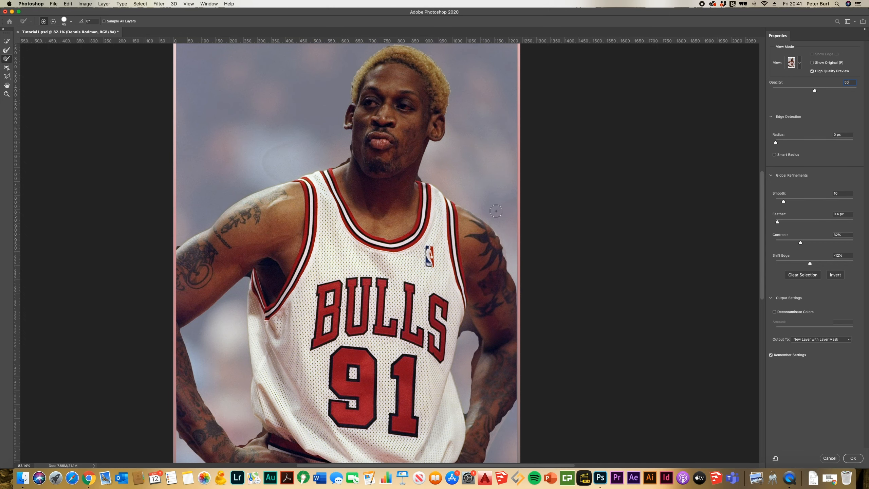
pyautogui.scroll(3, 496, 211)
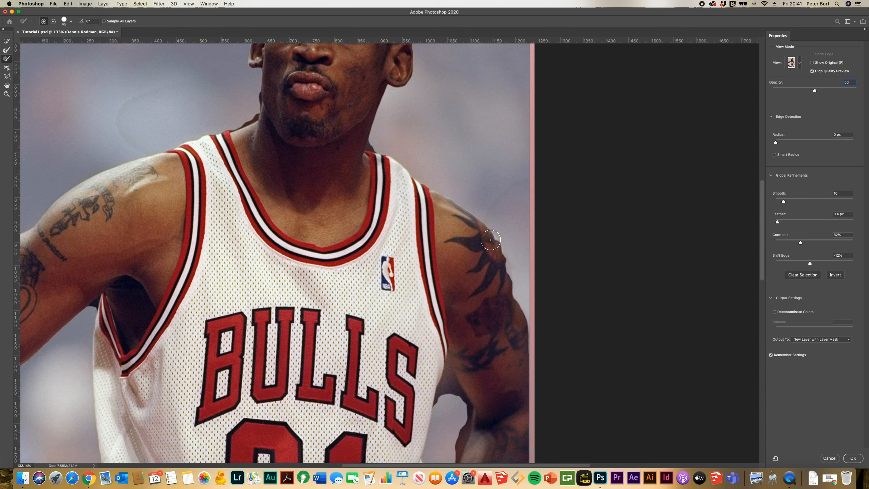
pyautogui.scroll(2, 491, 240)
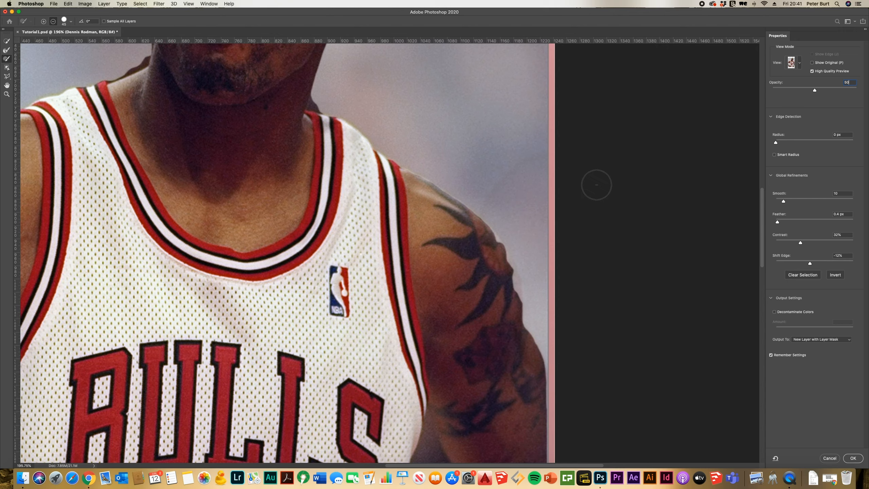
pyautogui.scroll(-2, 608, 183)
pyautogui.scroll(-3, 610, 185)
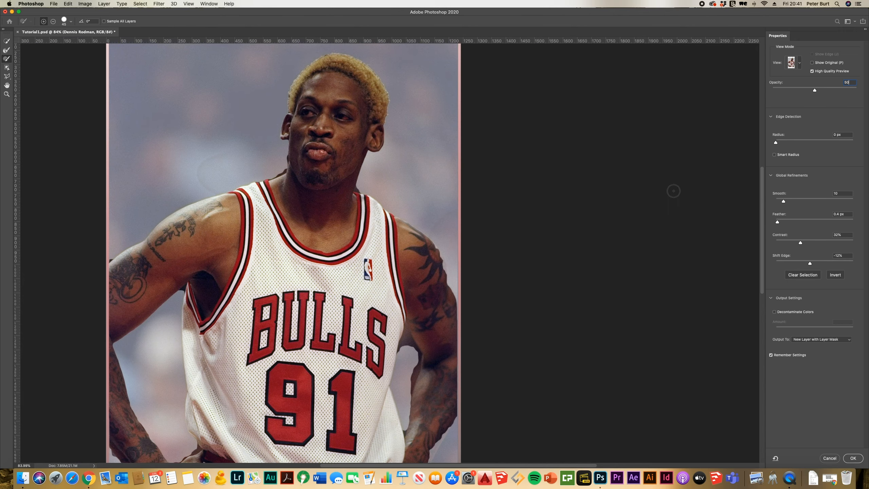
pyautogui.scroll(3, 339, 275)
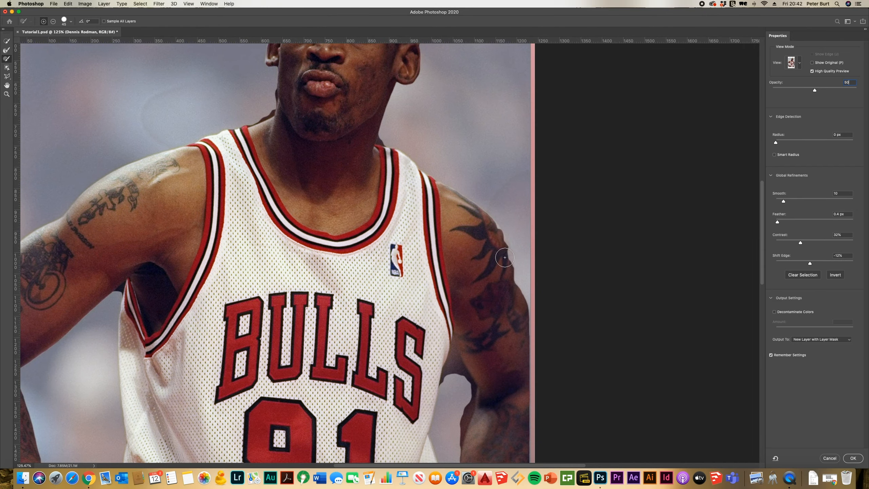
pyautogui.scroll(3, 508, 258)
pyautogui.click(810, 264)
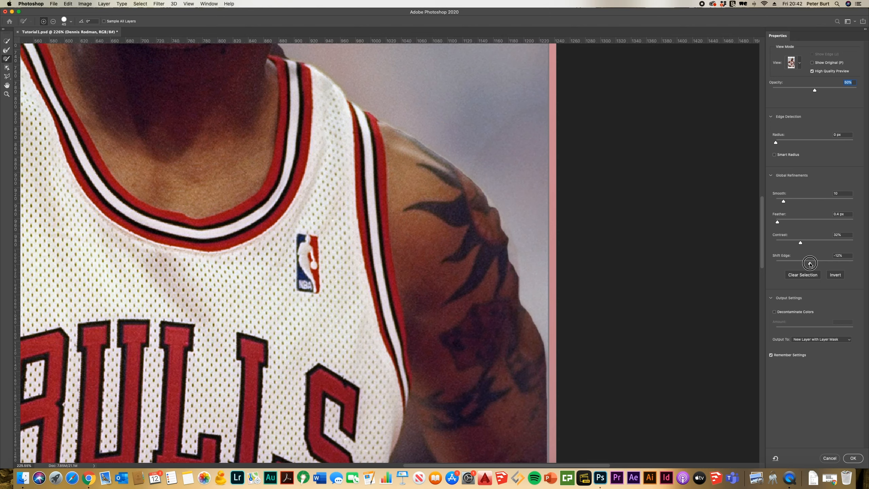
pyautogui.scroll(-4, 472, 277)
pyautogui.scroll(4, 380, 149)
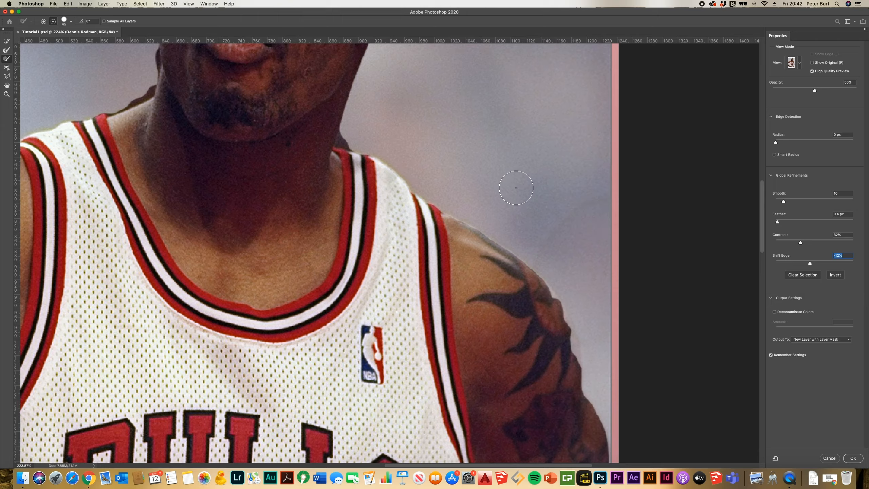
pyautogui.press('super+0')
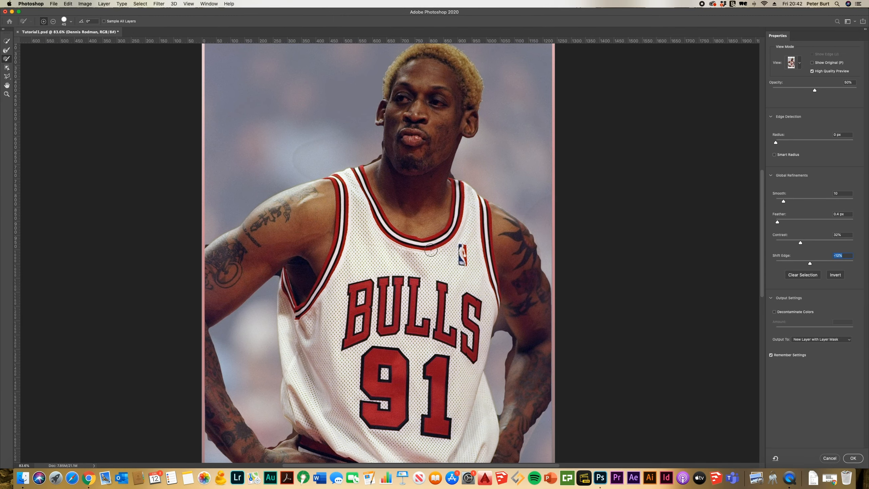
# Step: Compare the edges of the hair with Decontaminate Colors on and off, and leave the option off
pyautogui.scroll(-2, 681, 293)
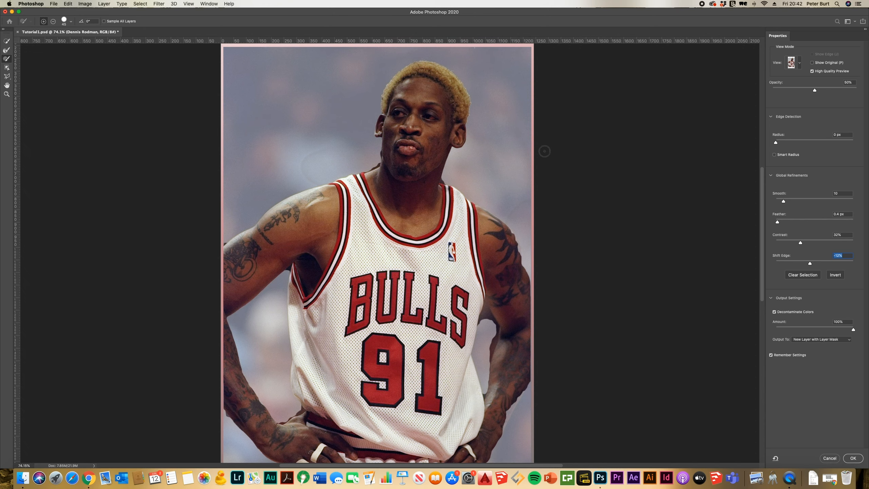
pyautogui.click(774, 312)
pyautogui.scroll(2, 420, 75)
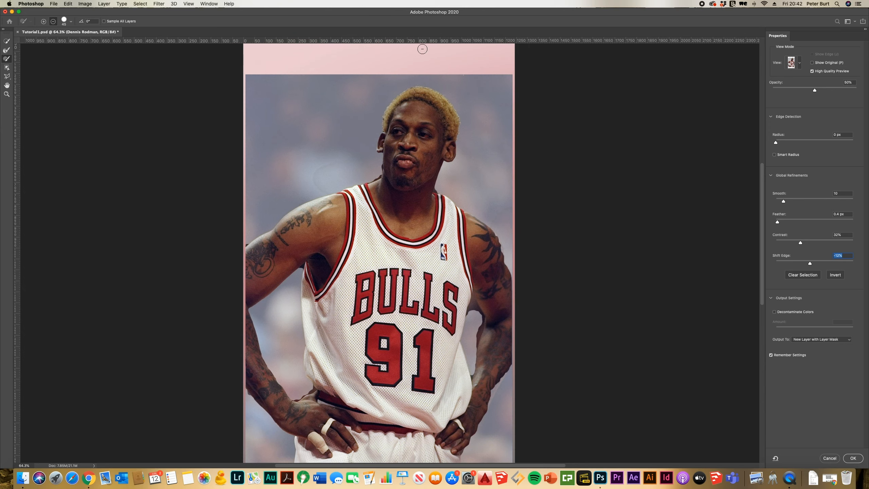
pyautogui.scroll(10, 420, 75)
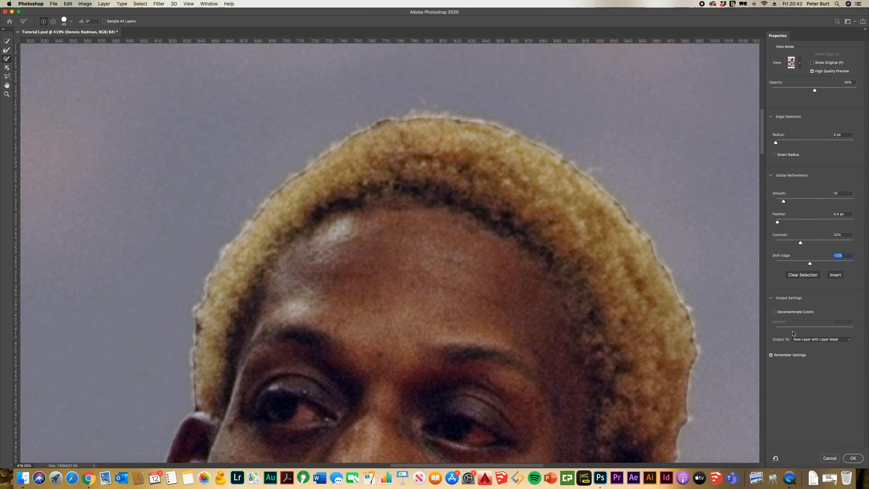
pyautogui.click(774, 312)
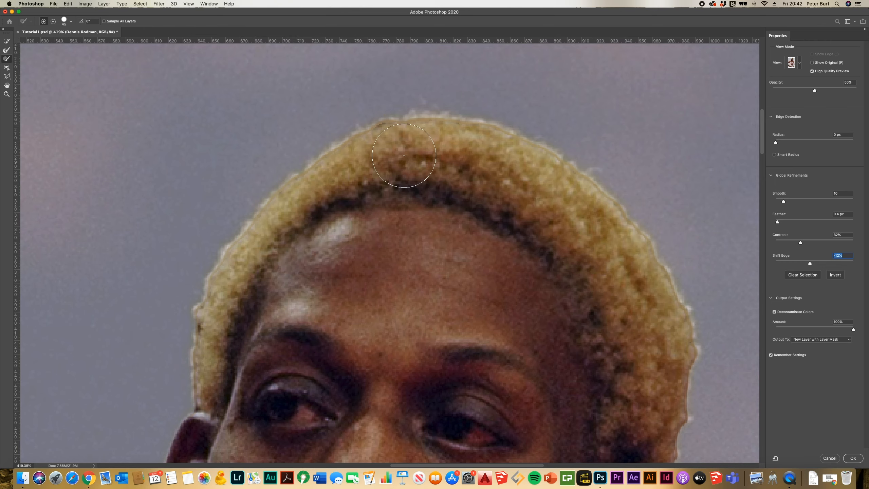
pyautogui.scroll(1, 375, 124)
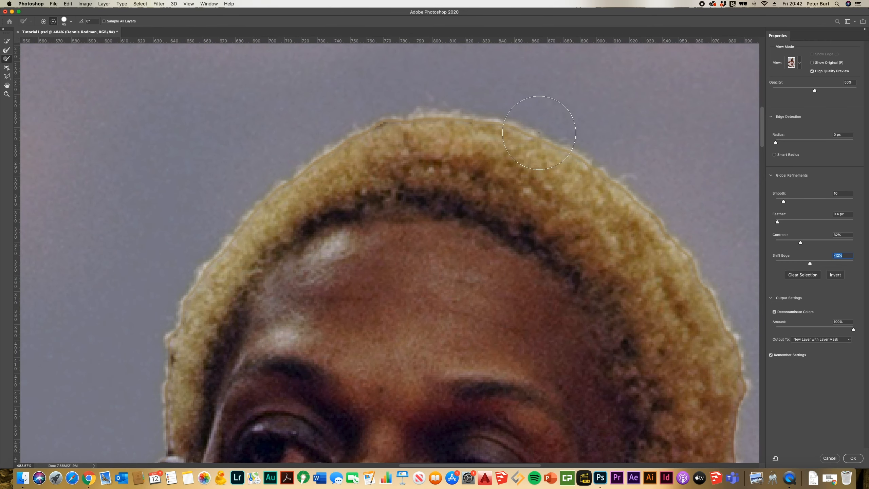
pyautogui.click(775, 313)
pyautogui.scroll(-8, 441, 117)
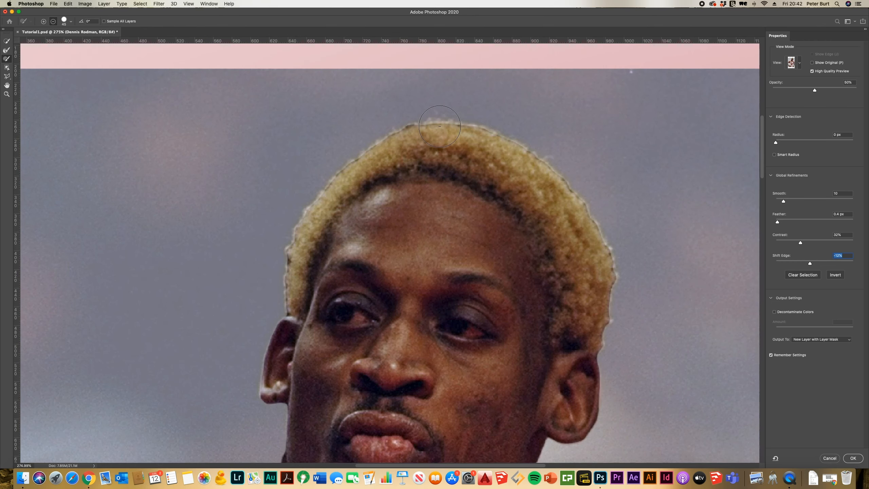
pyautogui.scroll(-5, 441, 116)
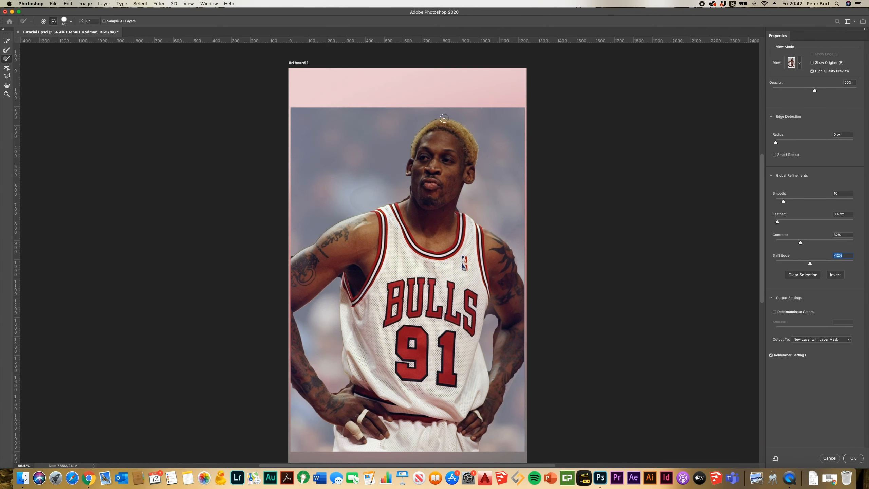
pyautogui.scroll(2, 410, 138)
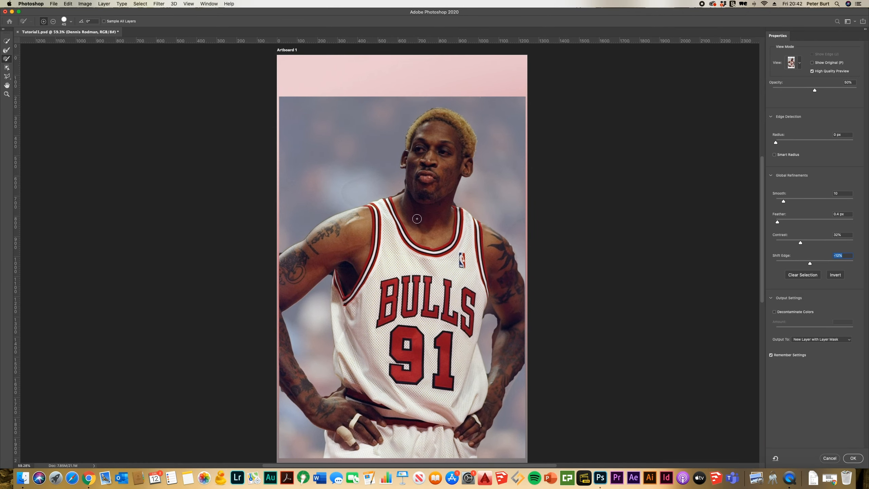
# Step: Review the available output destinations for the cutout and keep New Layer with Layer Mask
pyautogui.click(826, 344)
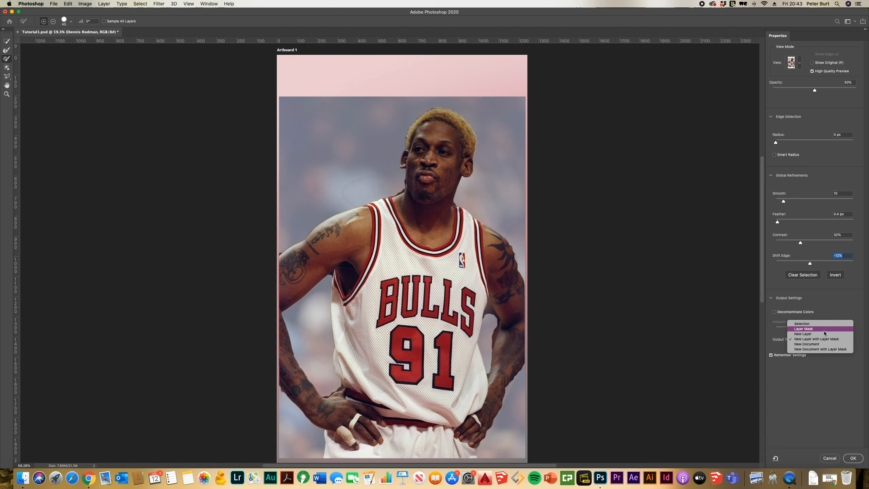
pyautogui.click(828, 402)
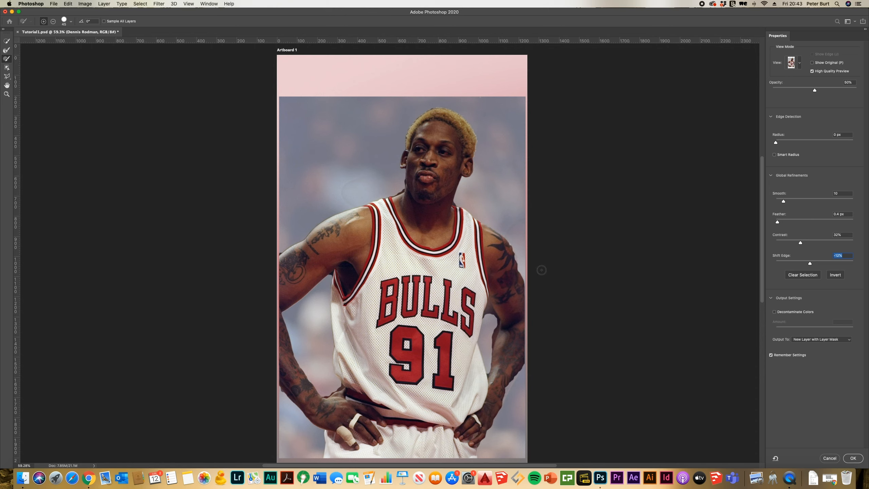
pyautogui.scroll(-2, 422, 164)
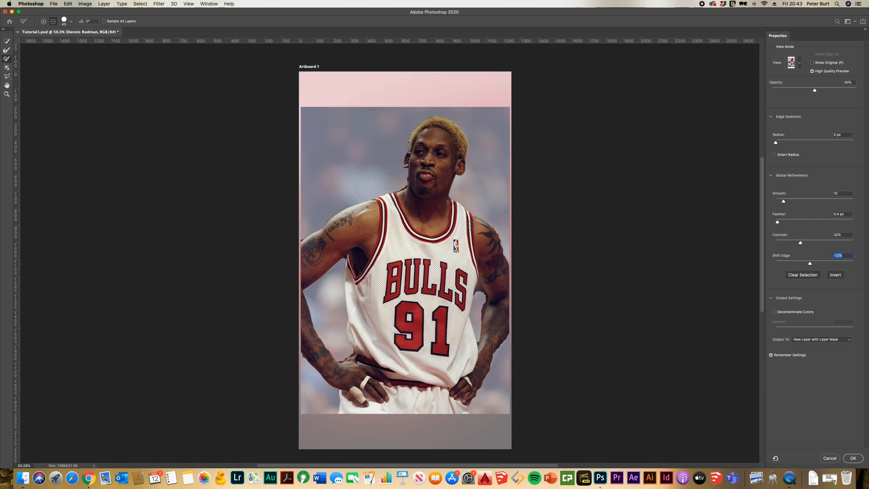
pyautogui.scroll(2, 351, 171)
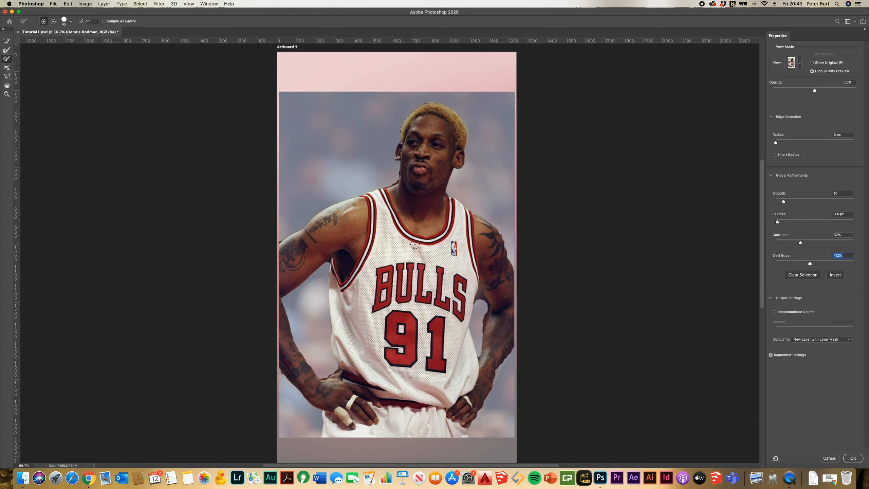
# Step: Touch up the outline under the earlobe beside the jaw with the Refine Edge Brush
pyautogui.scroll(3, 415, 244)
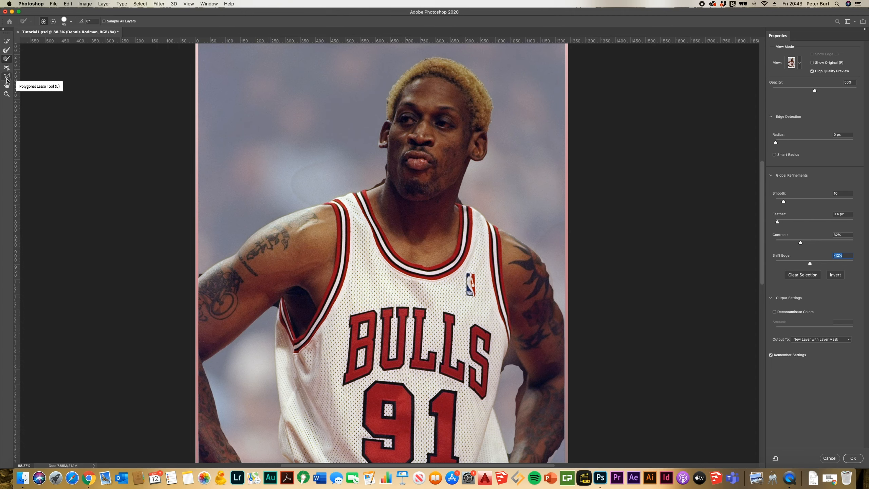
pyautogui.click(6, 50)
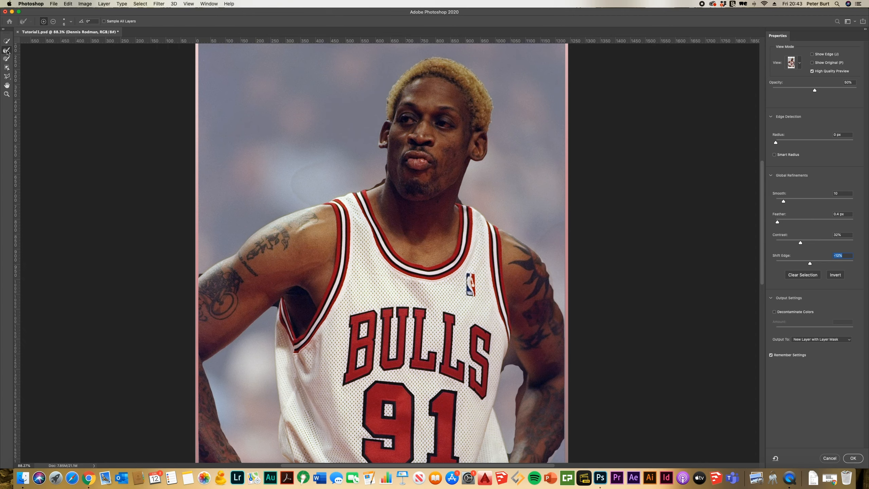
pyautogui.scroll(5, 322, 133)
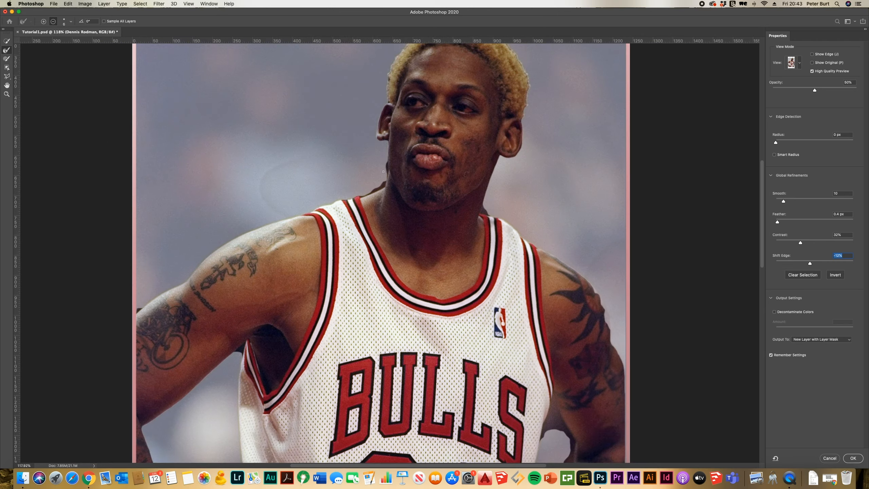
pyautogui.scroll(6, 384, 122)
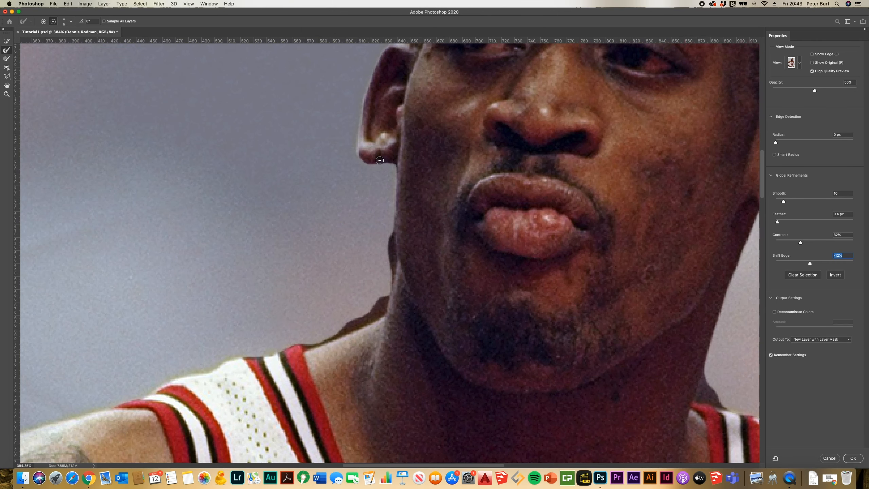
pyautogui.moveTo(360, 158); pyautogui.dragTo(372, 166)
# Step: Refine the cutout along the forearm's inner edge beside the jersey with the Refine Edge Brush
pyautogui.scroll(-10, 371, 166)
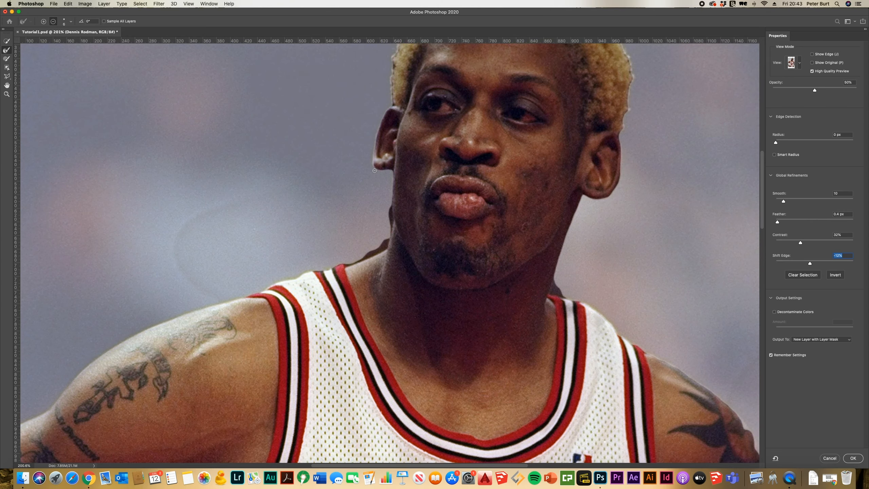
pyautogui.scroll(4, 320, 334)
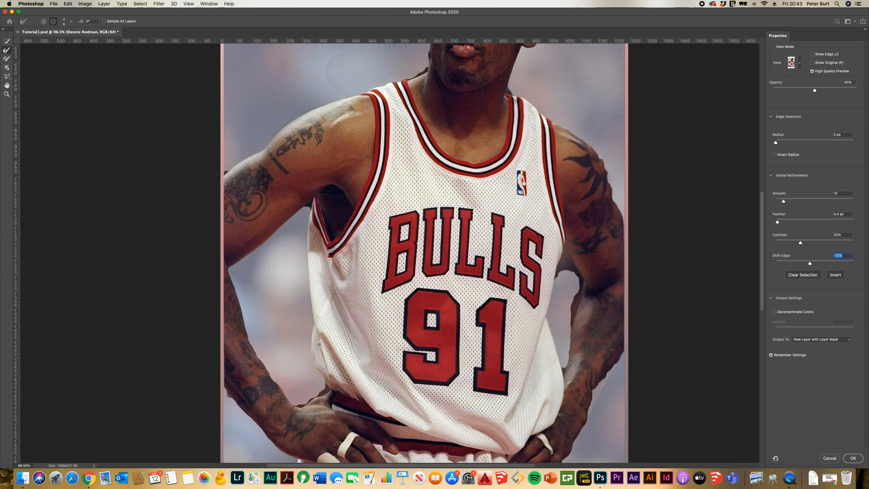
pyautogui.scroll(-2, 371, 311)
pyautogui.scroll(3, 335, 415)
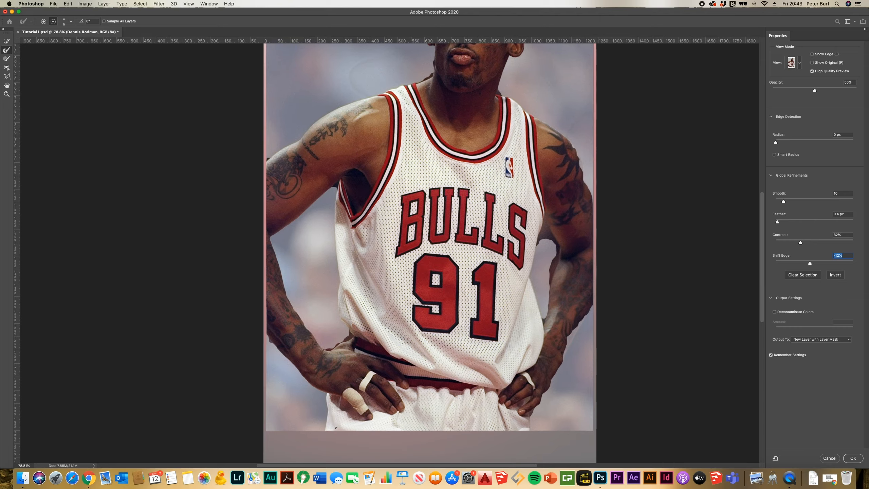
pyautogui.scroll(3, 637, 411)
pyautogui.scroll(-5, 537, 208)
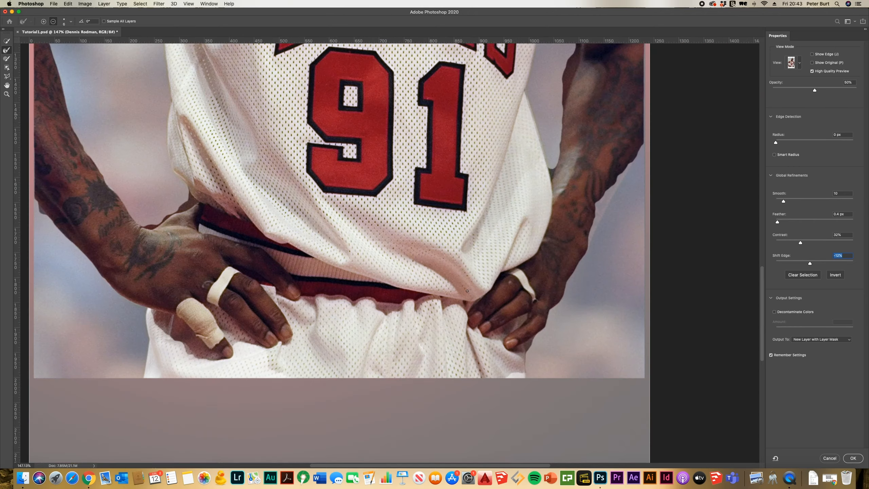
pyautogui.scroll(10, 538, 208)
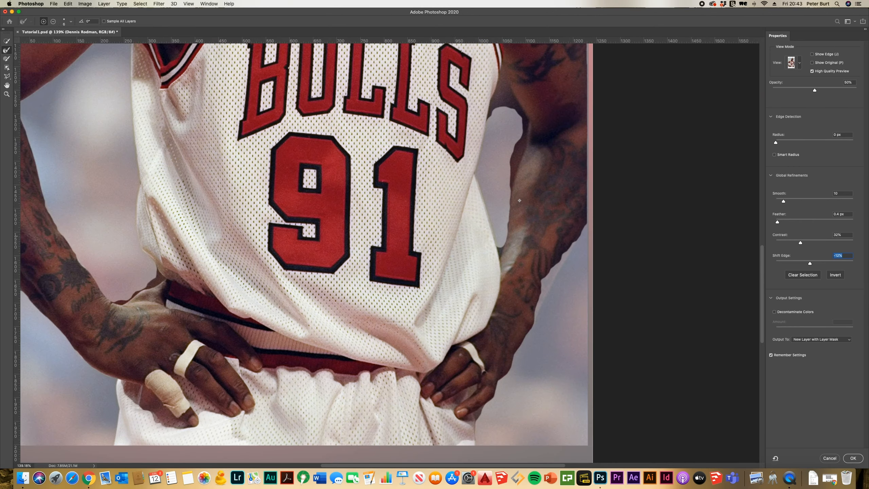
pyautogui.scroll(-4, 512, 207)
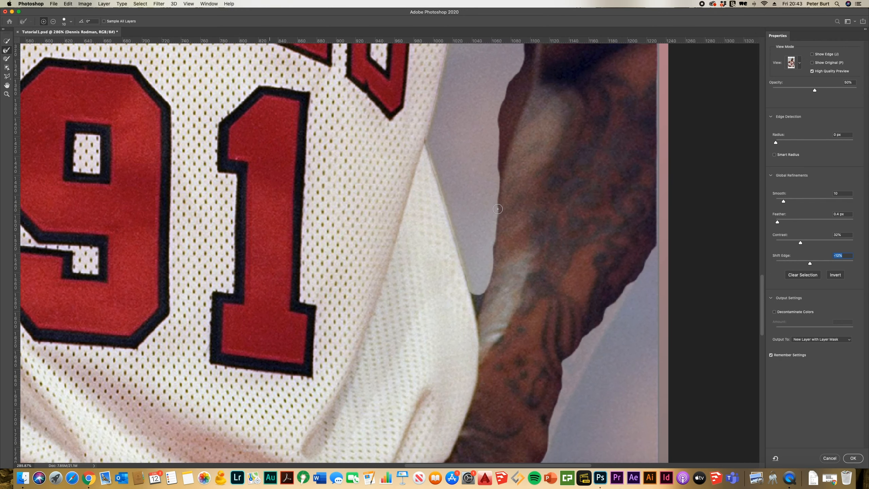
pyautogui.press(']')
pyautogui.press('[')
pyautogui.moveTo(500, 190)
pyautogui.mouseDown()
pyautogui.moveTo(491, 208)
pyautogui.moveTo(487, 315)
pyautogui.mouseUp()
pyautogui.scroll(-5, 492, 259)
pyautogui.scroll(-3, 531, 143)
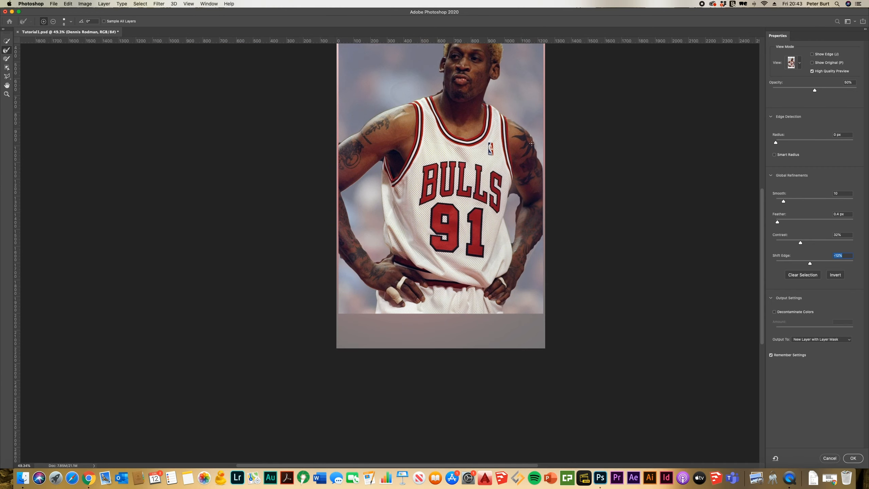
pyautogui.scroll(3, 532, 144)
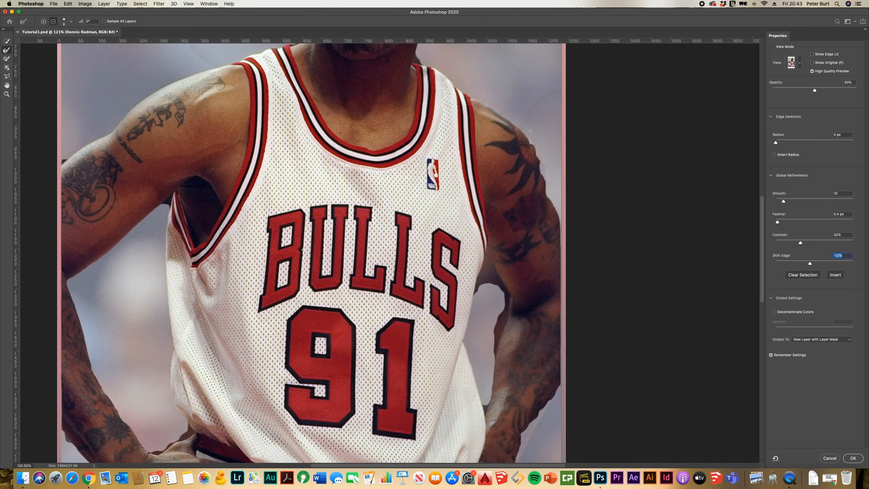
pyautogui.click(9, 59)
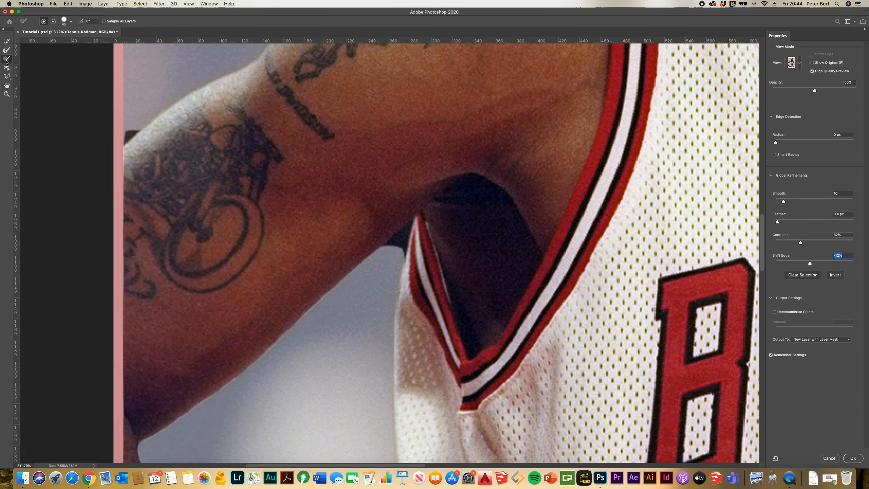
pyautogui.scroll(4, 130, 123)
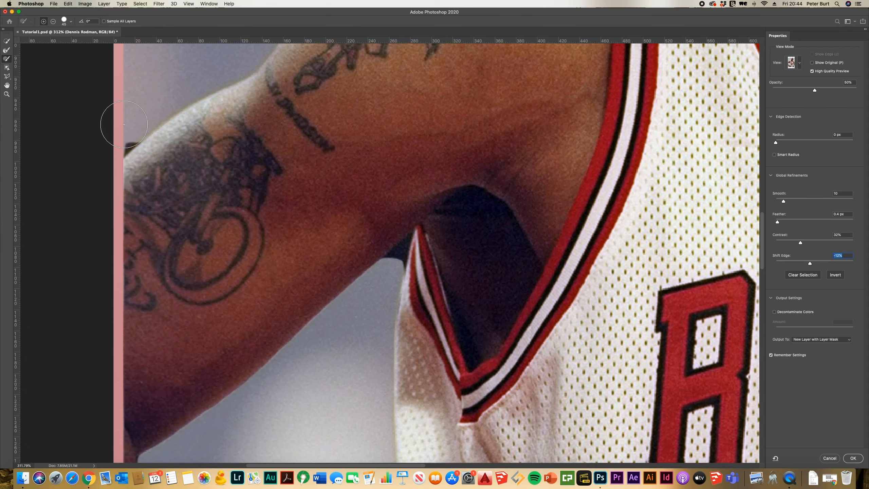
pyautogui.scroll(6, 262, 223)
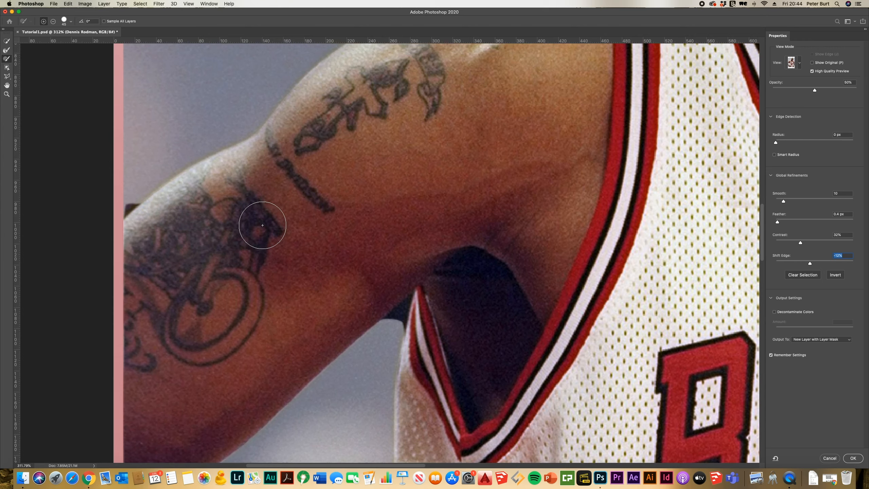
pyautogui.moveTo(252, 186)
pyautogui.mouseDown()
pyautogui.moveTo(200, 90)
pyautogui.moveTo(256, 160)
pyautogui.mouseUp()
pyautogui.scroll(-5, 284, 197)
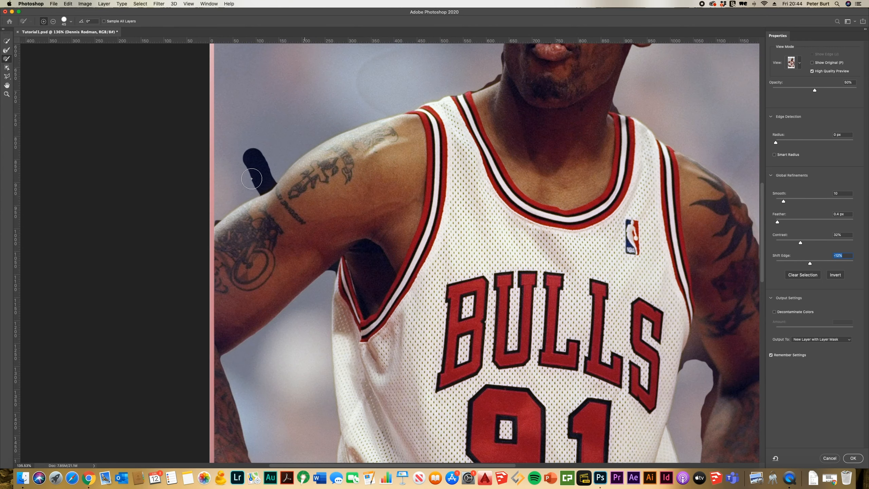
pyautogui.press('super+z')
# Step: Remove the dark leftover patch above the tattooed arm at the photo's edge with the Brush in subtract mode
pyautogui.press('z')
pyautogui.scroll(5, 243, 197)
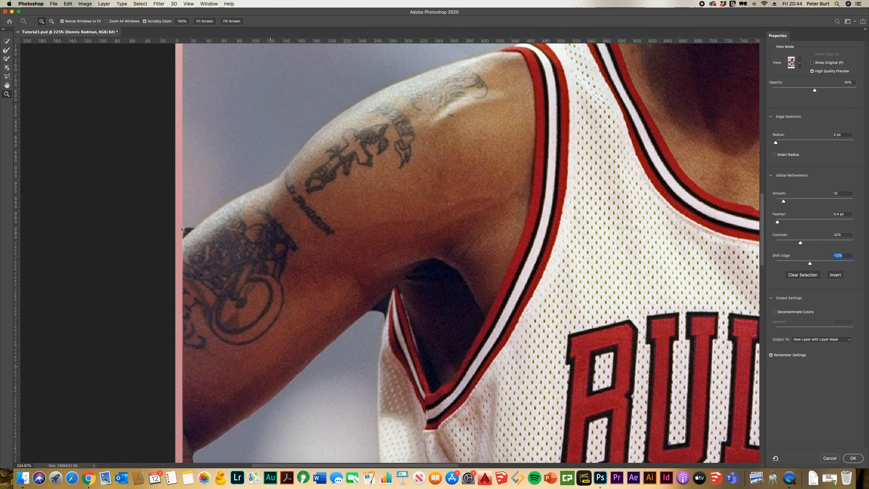
pyautogui.click(7, 59)
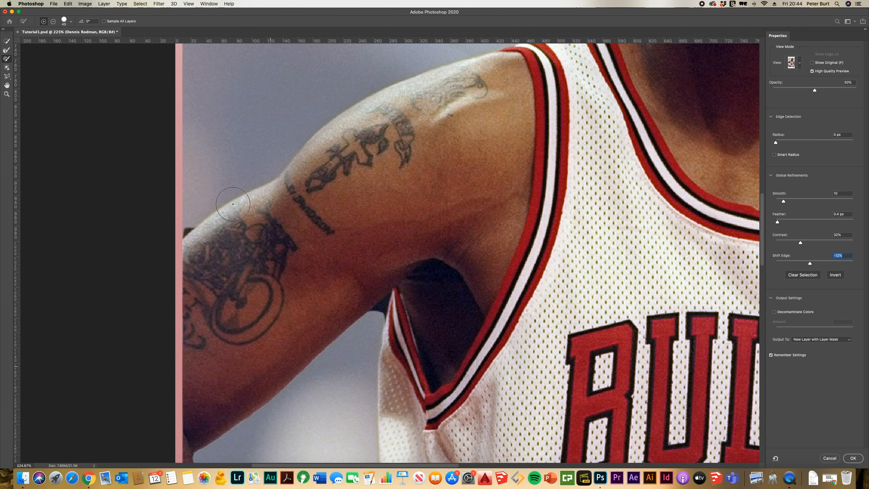
pyautogui.press('alt')
pyautogui.click(170, 226)
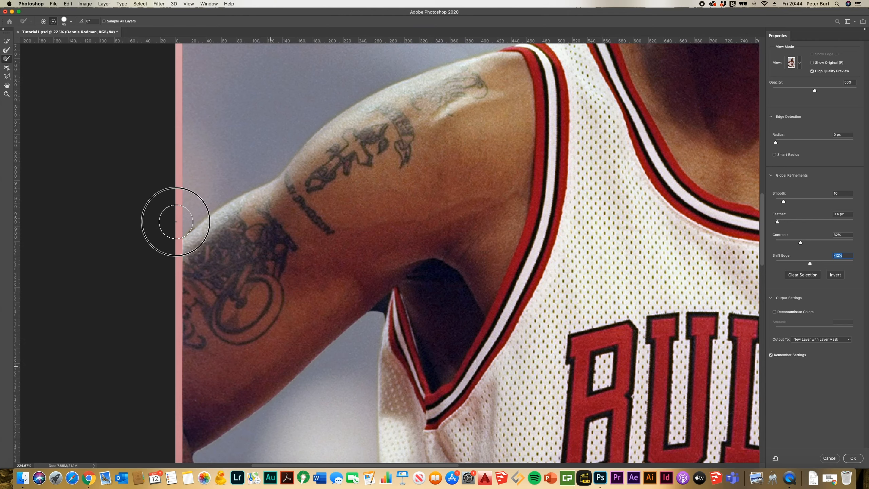
pyautogui.scroll(-6, 187, 203)
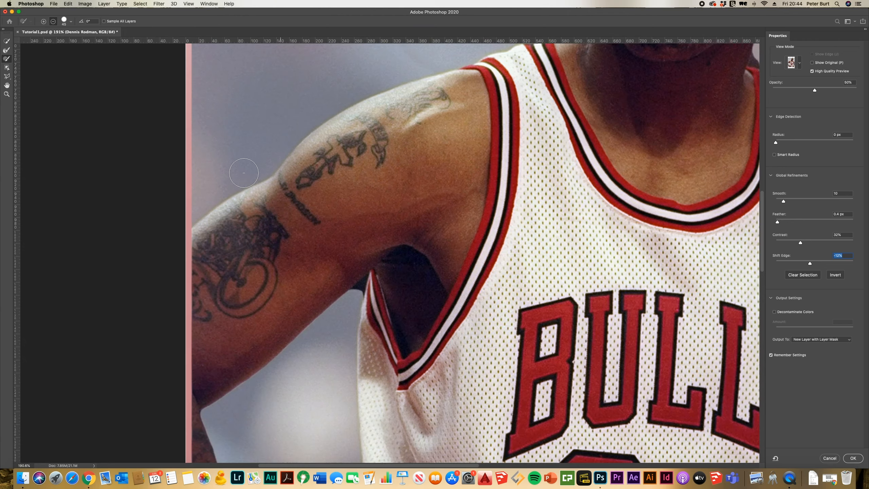
# Step: Shrink the brush and subtract the dark background fringe along the shoulder between the jersey strap and the neck
pyautogui.scroll(6, 368, 155)
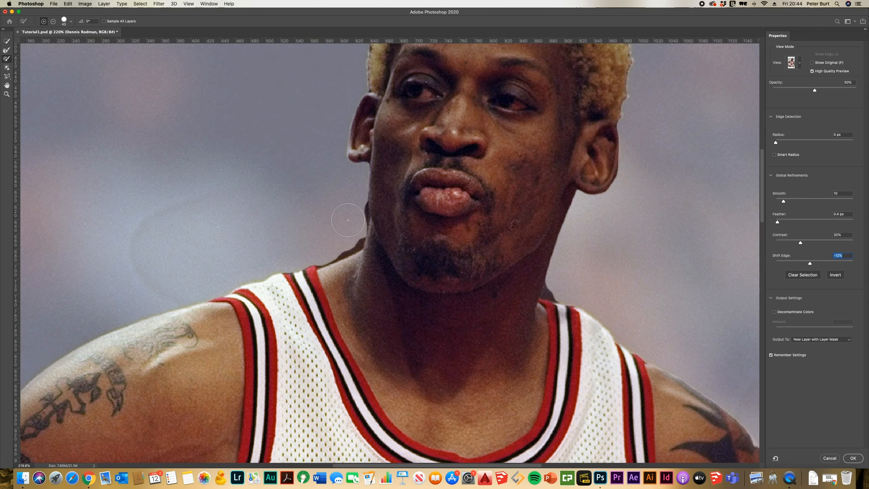
pyautogui.press('[')
pyautogui.press('[')
pyautogui.press('[')
pyautogui.press('[')
pyautogui.press('[')
pyautogui.press('[')
pyautogui.press('[')
pyautogui.press('[')
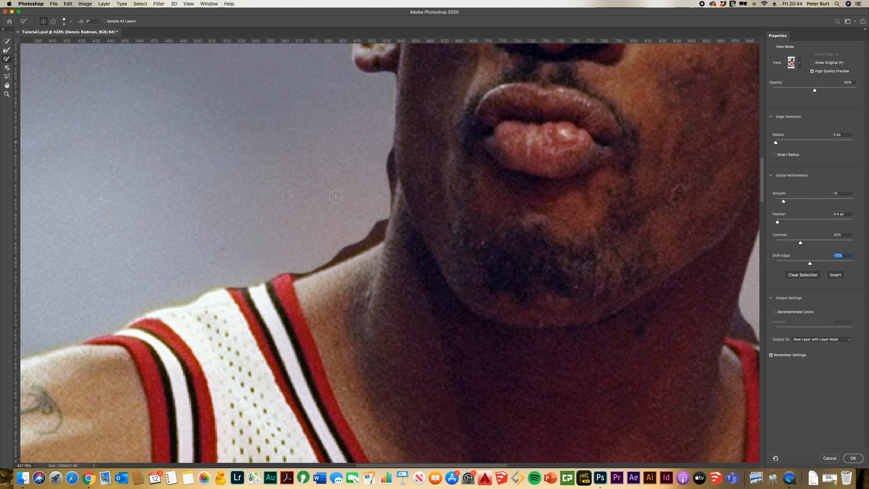
pyautogui.scroll(1, 297, 270)
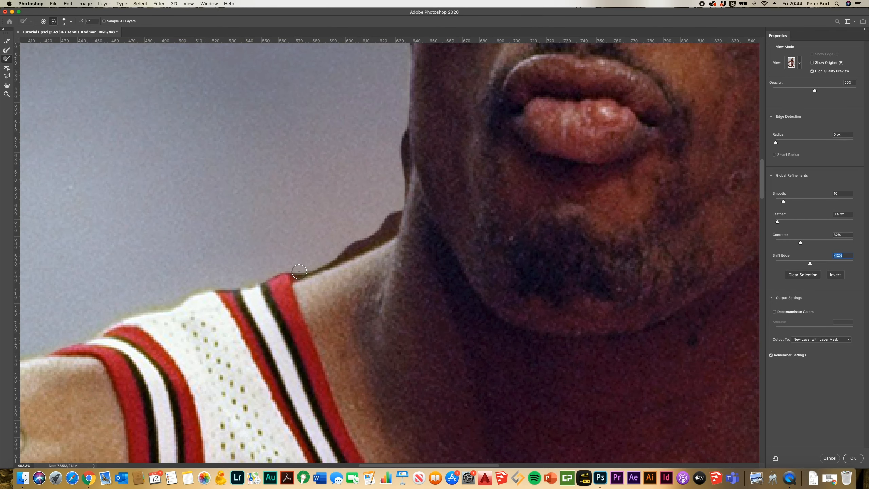
pyautogui.click(300, 273)
pyautogui.moveTo(305, 269)
pyautogui.mouseDown()
pyautogui.moveTo(392, 226)
pyautogui.moveTo(388, 244)
pyautogui.moveTo(392, 218)
pyautogui.mouseUp()
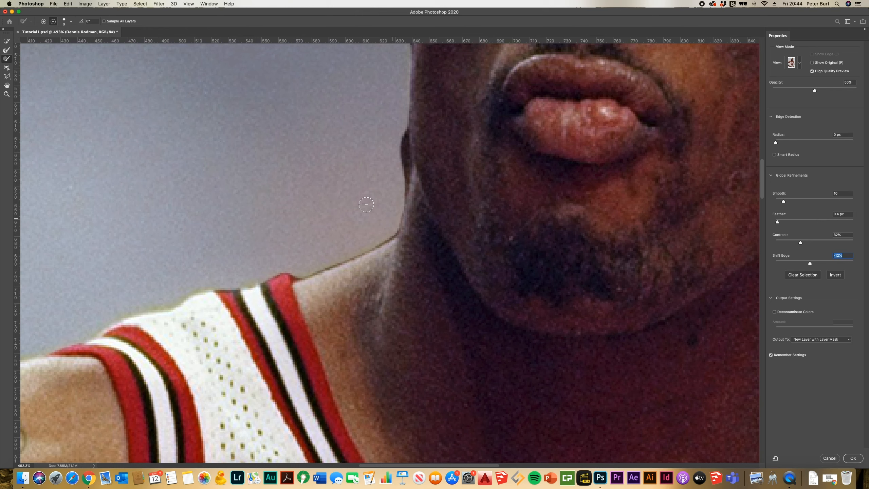
pyautogui.press('alt')
# Step: Subtract the dark bump along the side of the neck and jaw below the earlobe with the small brush
pyautogui.scroll(-5, 386, 173)
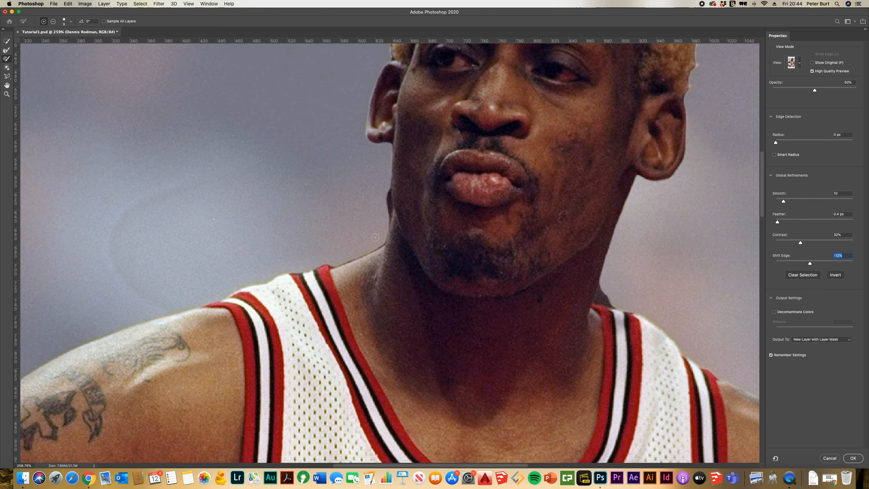
pyautogui.scroll(6, 386, 173)
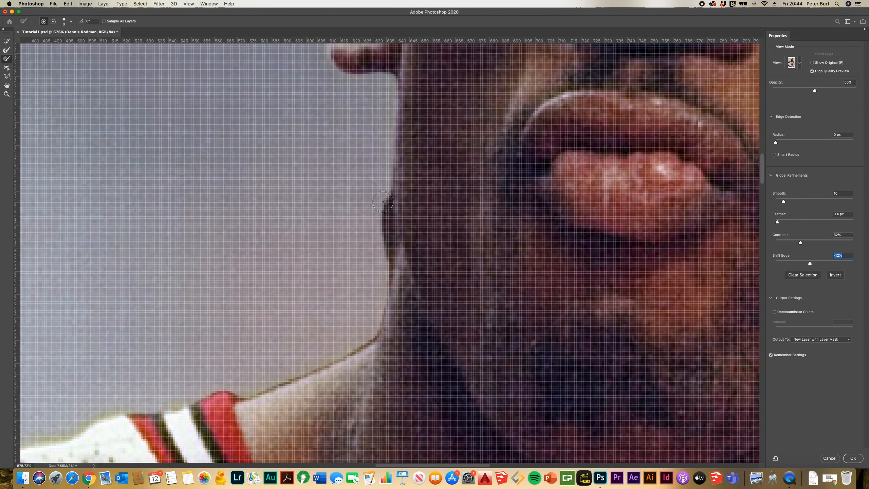
pyautogui.press('alt')
pyautogui.moveTo(382, 191); pyautogui.dragTo(381, 276)
pyautogui.scroll(-5, 381, 276)
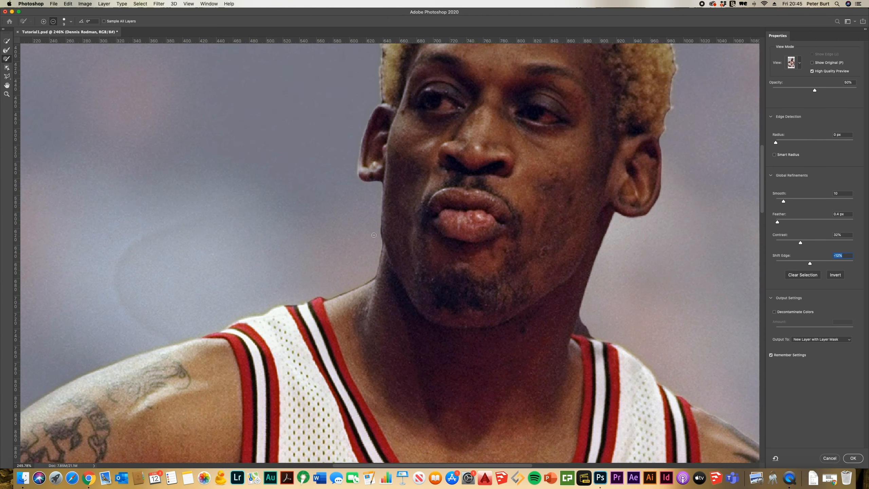
# Step: Smooth the corrected shoulder and neck outline with the Refine Edge Brush, from the jersey strap up to the jaw
pyautogui.scroll(3, 394, 256)
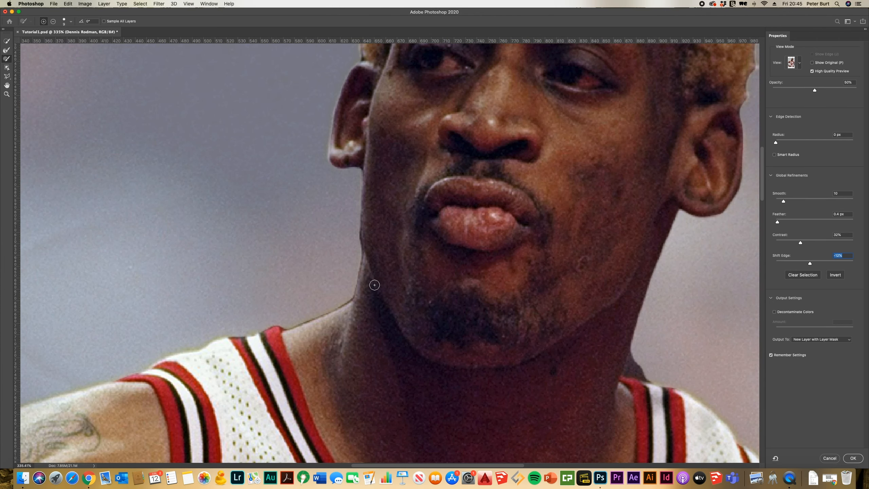
pyautogui.scroll(2, 374, 285)
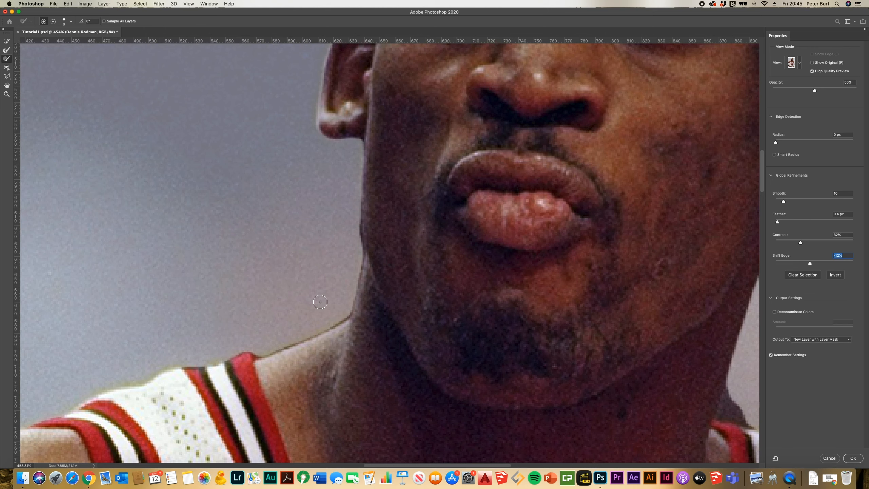
pyautogui.click(6, 51)
pyautogui.moveTo(258, 357); pyautogui.dragTo(349, 311)
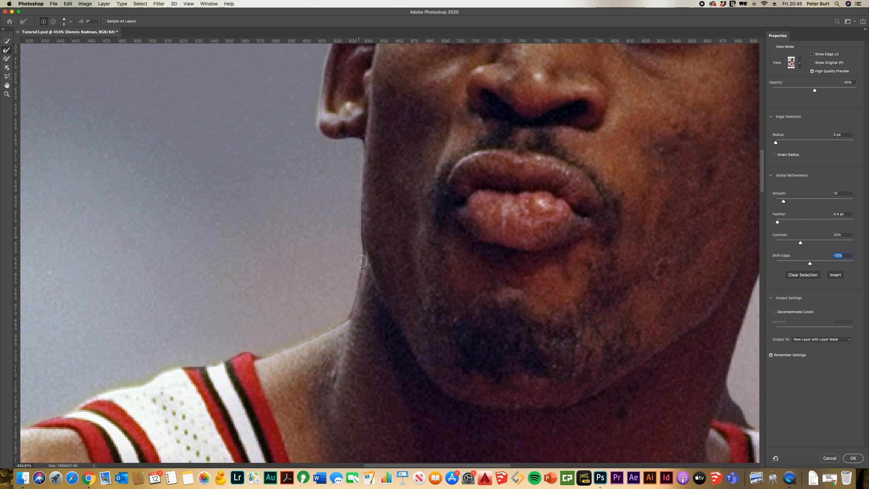
pyautogui.moveTo(361, 262); pyautogui.dragTo(347, 315)
pyautogui.scroll(-5, 345, 316)
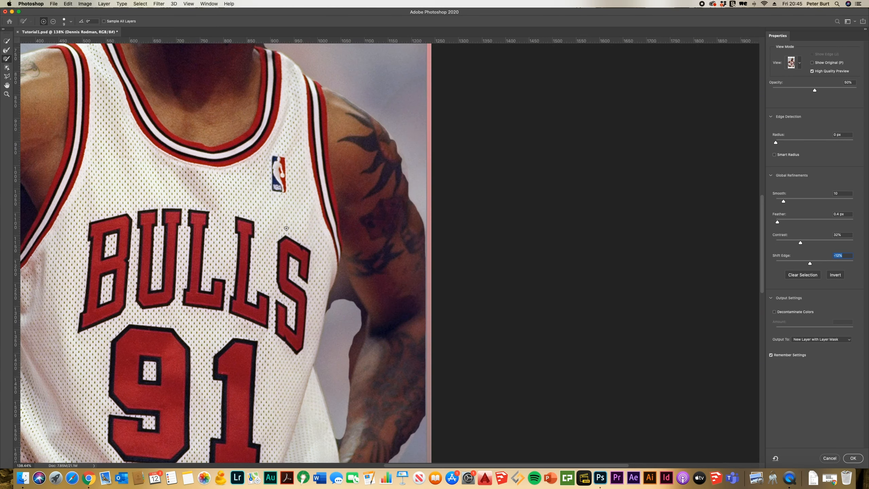
# Step: Trace the dark background gap between the jersey side and tattooed arm with the Polygonal Lasso in subtract mode, up to the armhole and down to the elbow
pyautogui.click(8, 77)
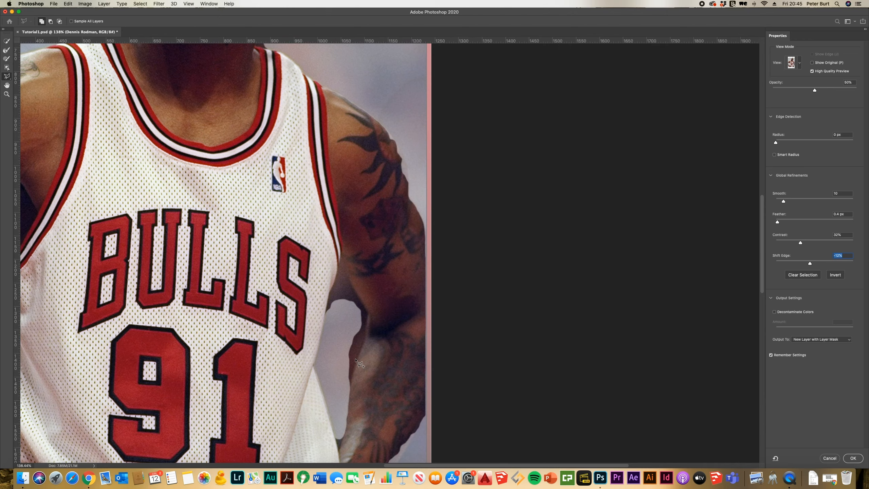
pyautogui.scroll(-5, 337, 178)
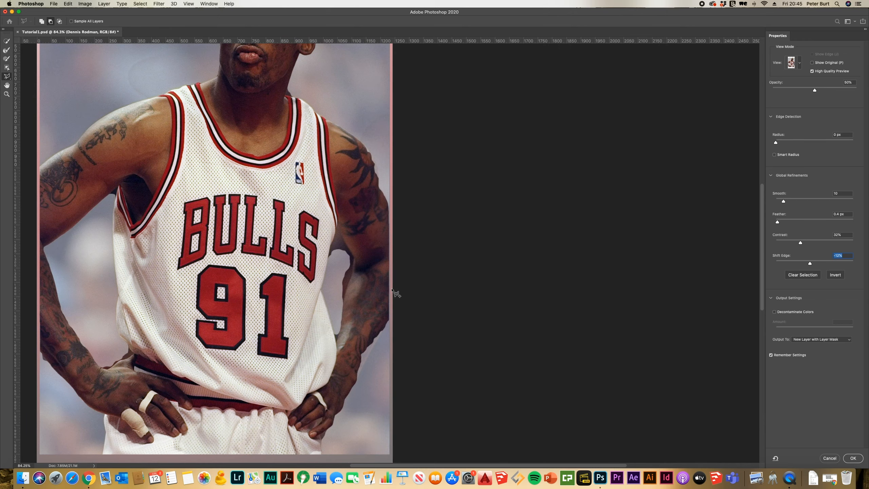
pyautogui.scroll(10, 328, 263)
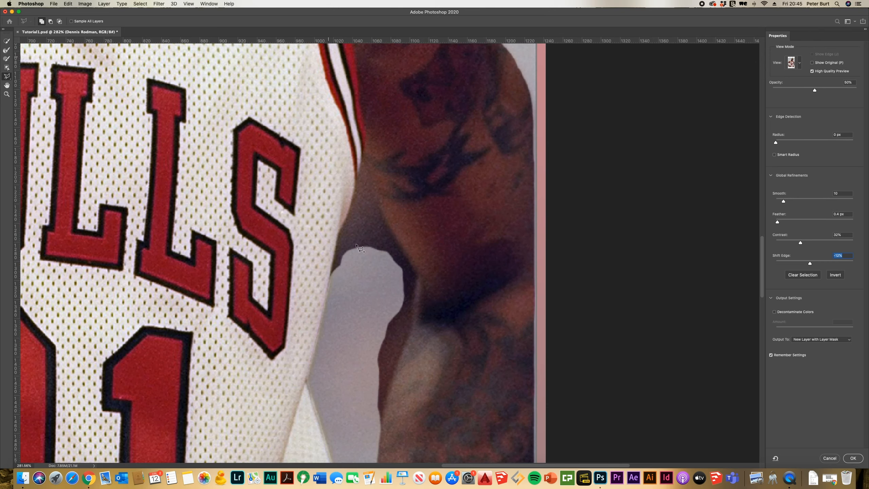
pyautogui.scroll(3, 360, 248)
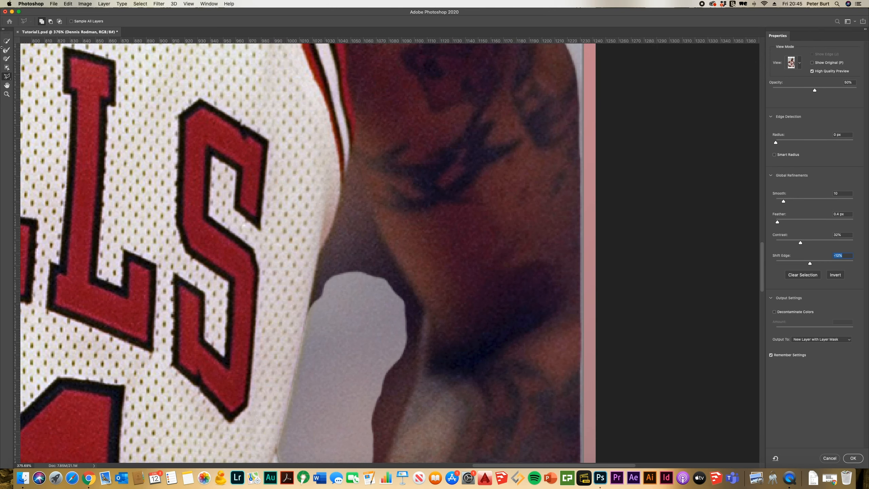
pyautogui.click(7, 59)
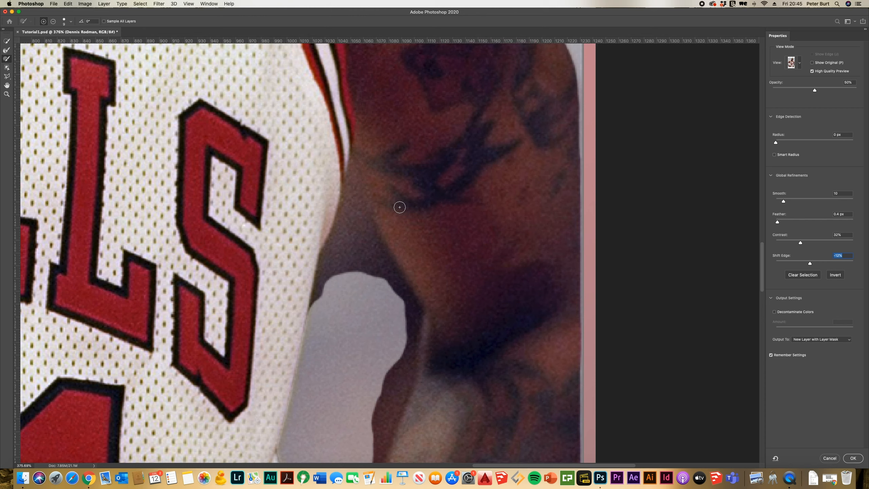
pyautogui.press('alt')
pyautogui.click(8, 76)
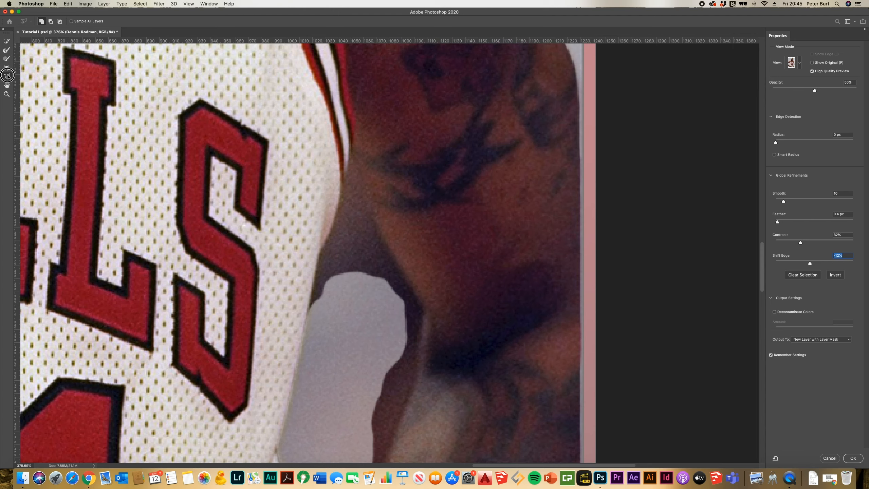
pyautogui.scroll(2, 362, 210)
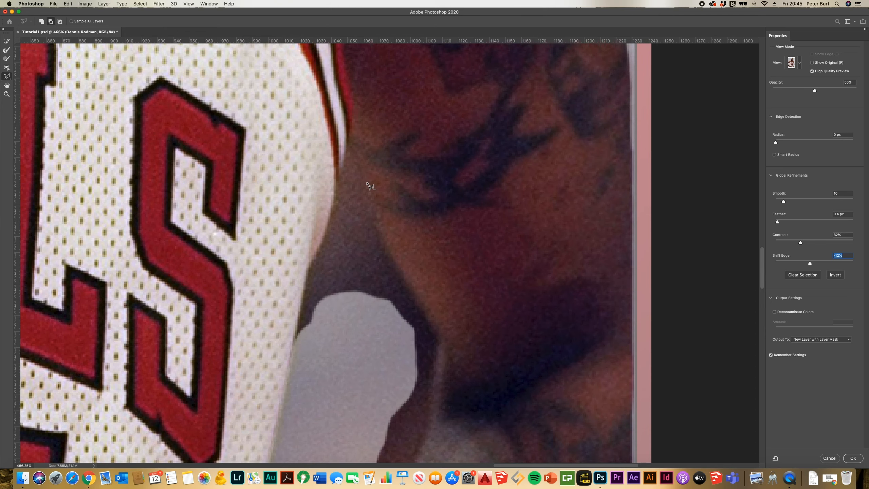
pyautogui.press('alt')
pyautogui.click(321, 243)
pyautogui.click(355, 99)
pyautogui.moveTo(395, 263); pyautogui.dragTo(429, 324)
pyautogui.click(439, 337)
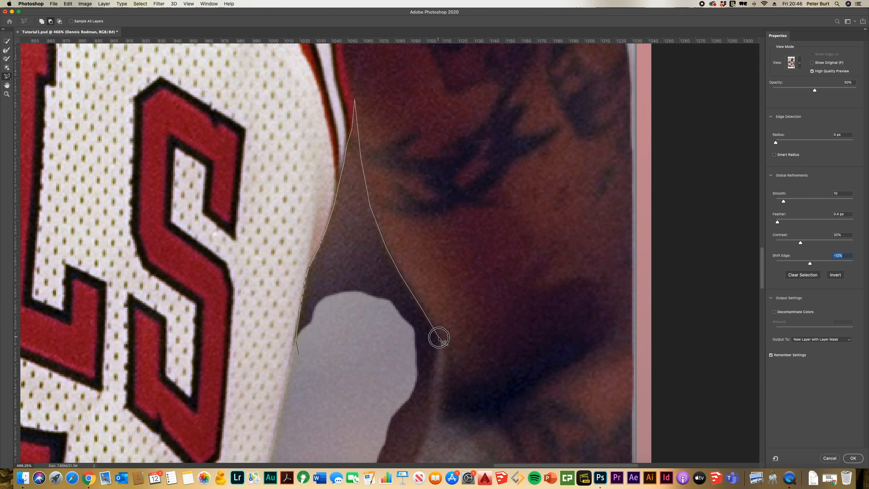
pyautogui.click(440, 342)
# Step: Continue the lasso outline down the inner forearm and close it through the gap to subtract the dark background beside the jersey
pyautogui.scroll(-4, 441, 195)
pyautogui.scroll(-4, 441, 196)
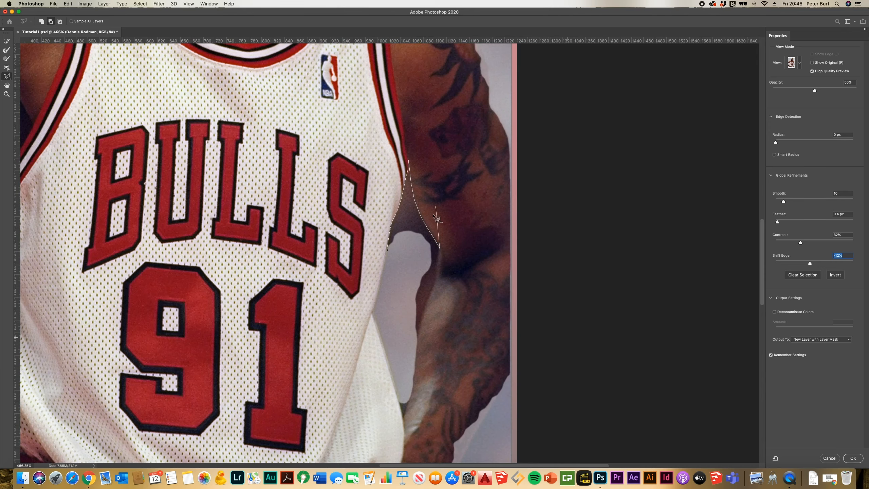
pyautogui.scroll(6, 432, 296)
pyautogui.scroll(1, 430, 301)
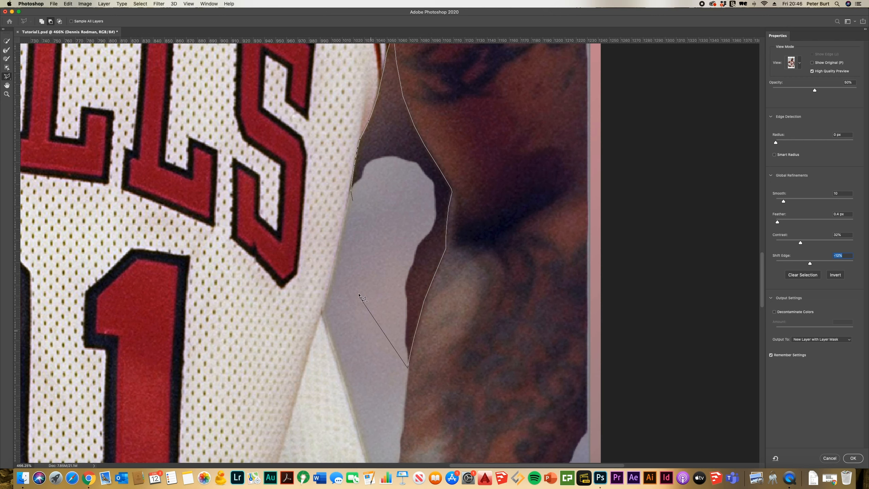
pyautogui.click(364, 312)
pyautogui.click(353, 202)
pyautogui.press('super+0')
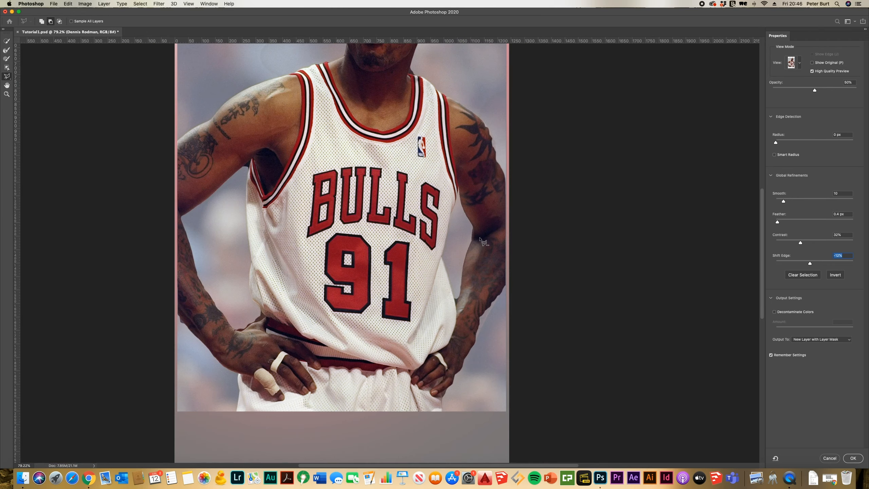
# Step: Subtract the small dark background patch under the other armpit, between the upper arm and jersey side, with the Polygonal Lasso
pyautogui.scroll(2, 485, 198)
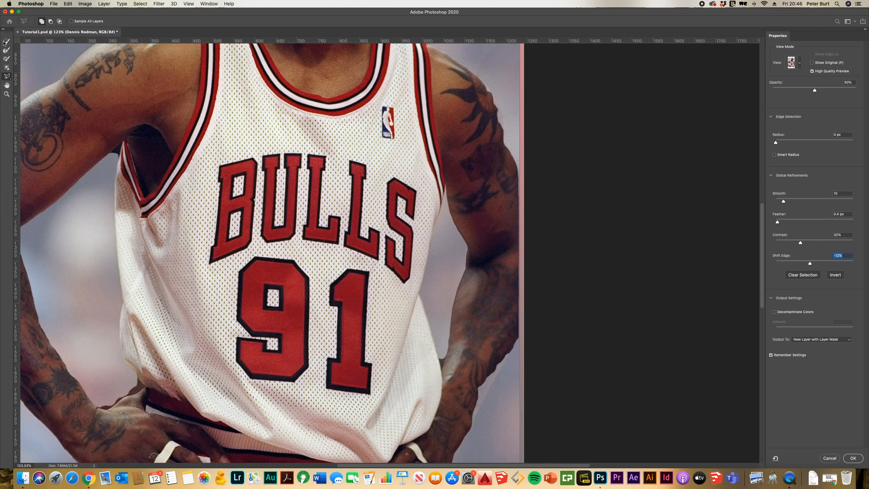
pyautogui.scroll(-2, 469, 188)
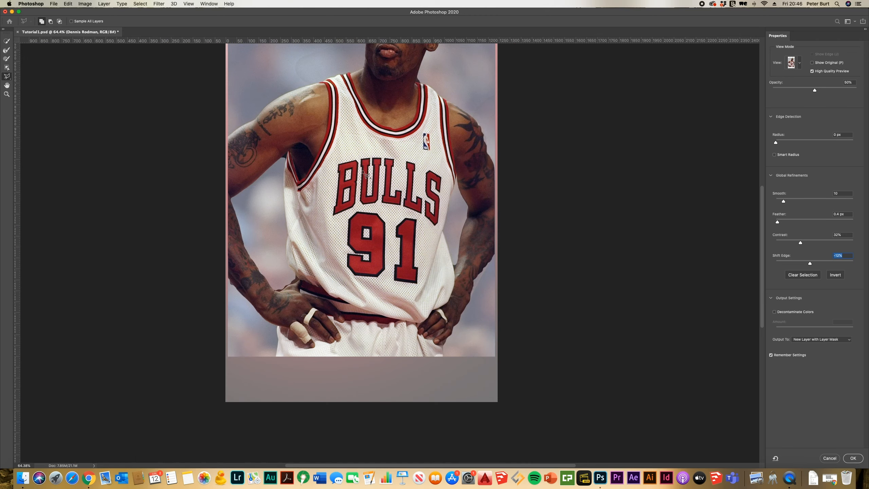
pyautogui.scroll(8, 282, 151)
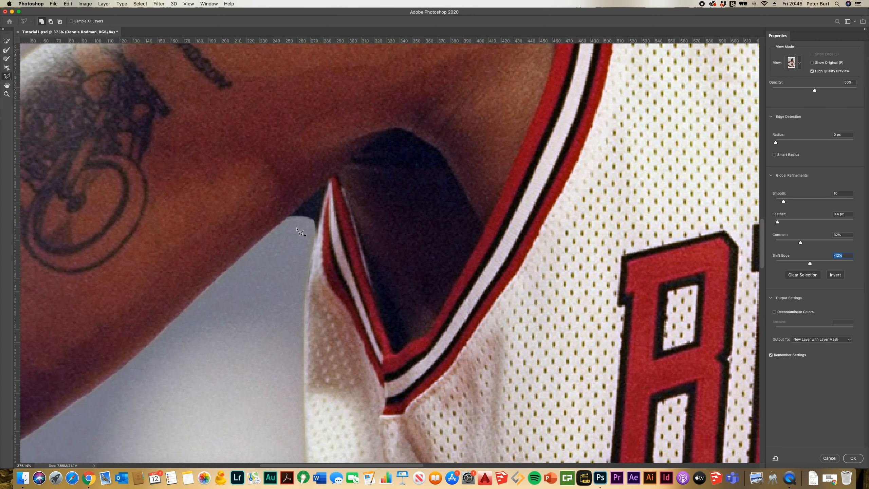
pyautogui.keyDown('alt'); pyautogui.click(284, 227); pyautogui.keyUp('alt')
pyautogui.click(315, 242)
pyautogui.click(285, 229)
pyautogui.scroll(-10, 328, 134)
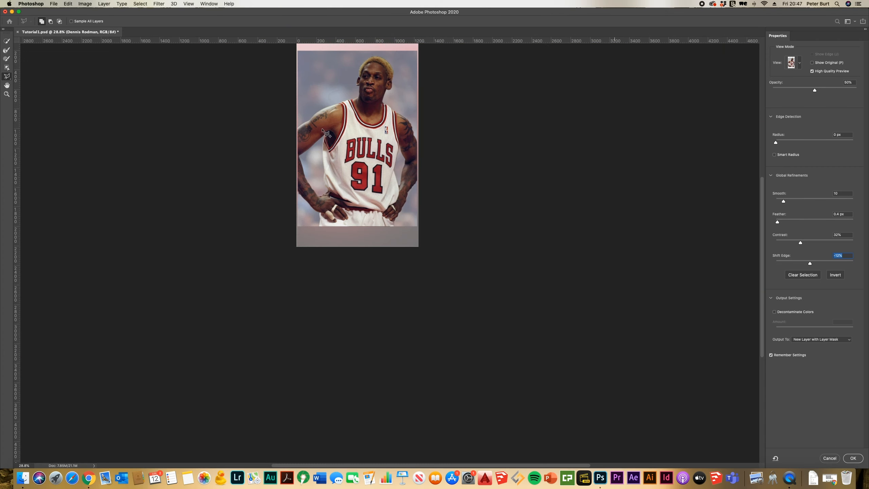
# Step: Enlarge the brush and add the missing shorts fabric below the bandaged finger to the selection, out to the side and the photo's lower edge
pyautogui.scroll(3, 375, 147)
pyautogui.press('alt')
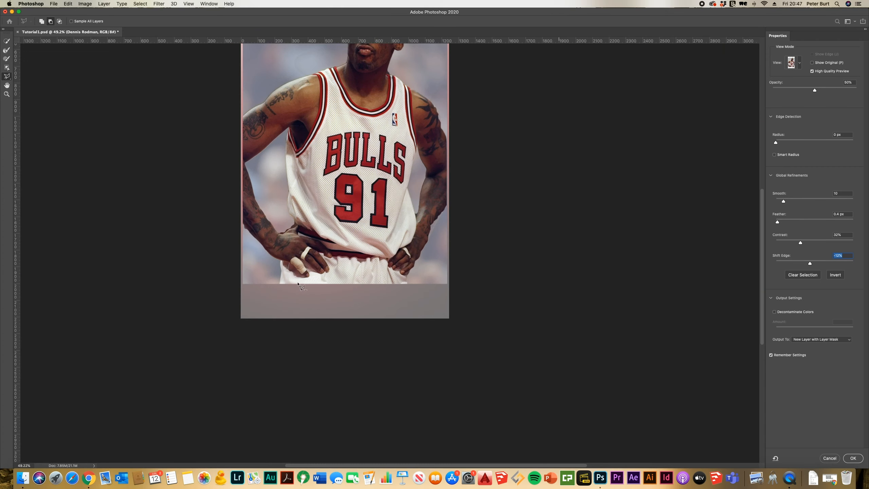
pyautogui.scroll(8, 297, 283)
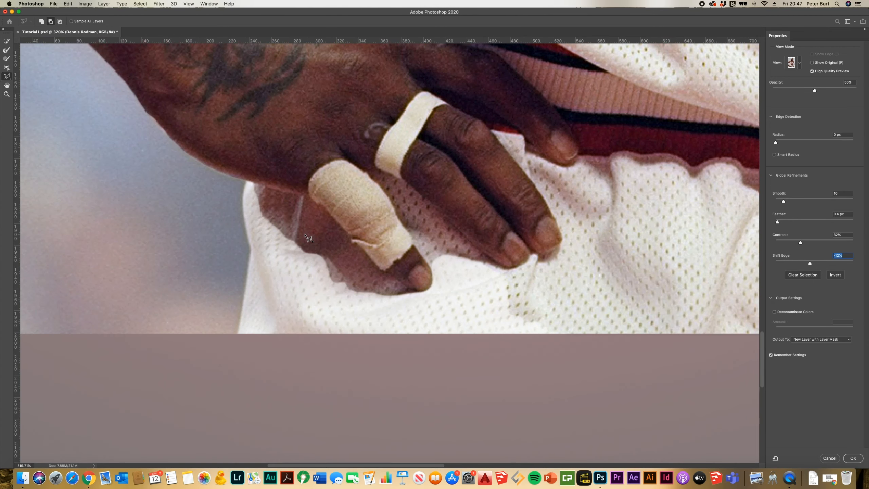
pyautogui.scroll(-2, 320, 297)
pyautogui.click(7, 60)
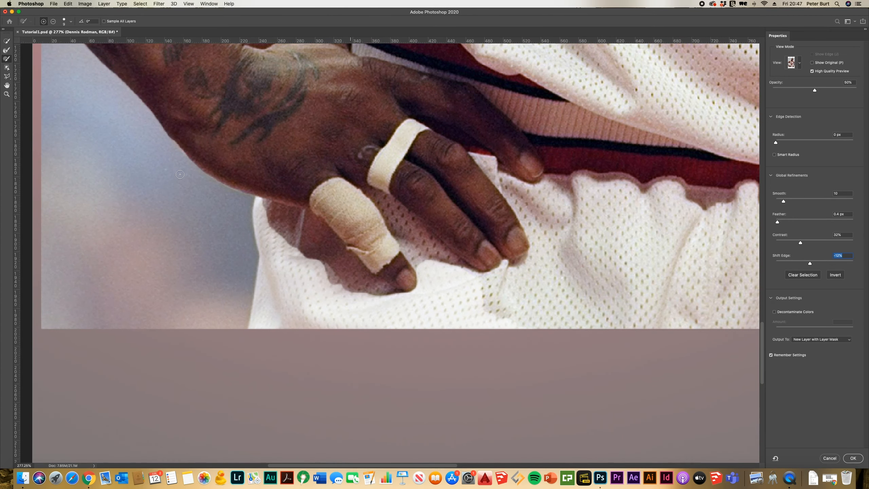
pyautogui.scroll(1, 258, 203)
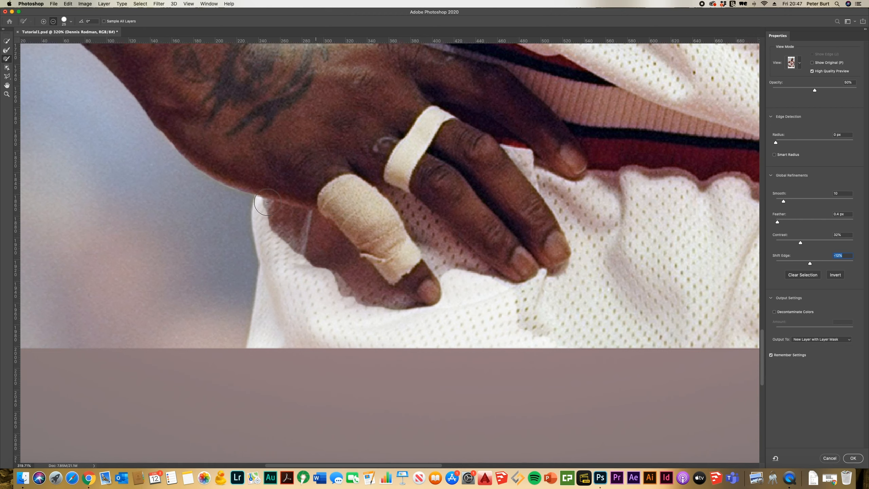
pyautogui.press(']')
pyautogui.press(']')
pyautogui.moveTo(269, 198)
pyautogui.mouseDown()
pyautogui.moveTo(266, 208)
pyautogui.moveTo(267, 197)
pyautogui.mouseUp()
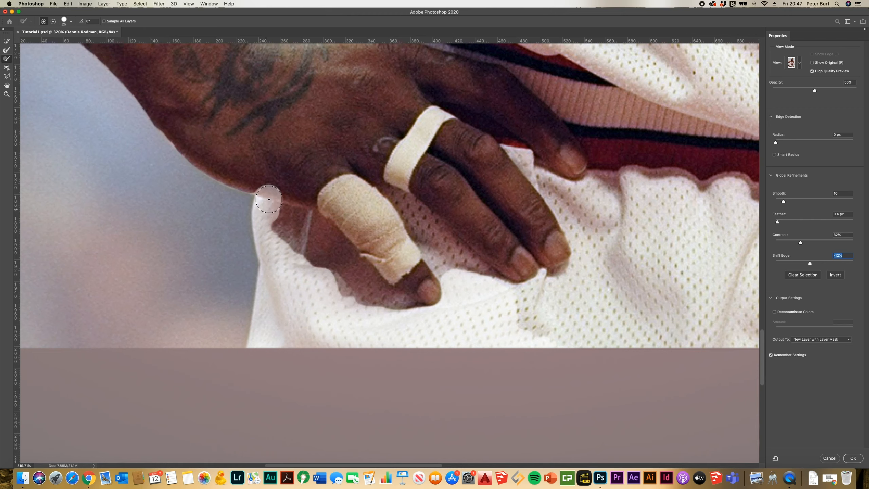
pyautogui.press('z')
pyautogui.click(7, 58)
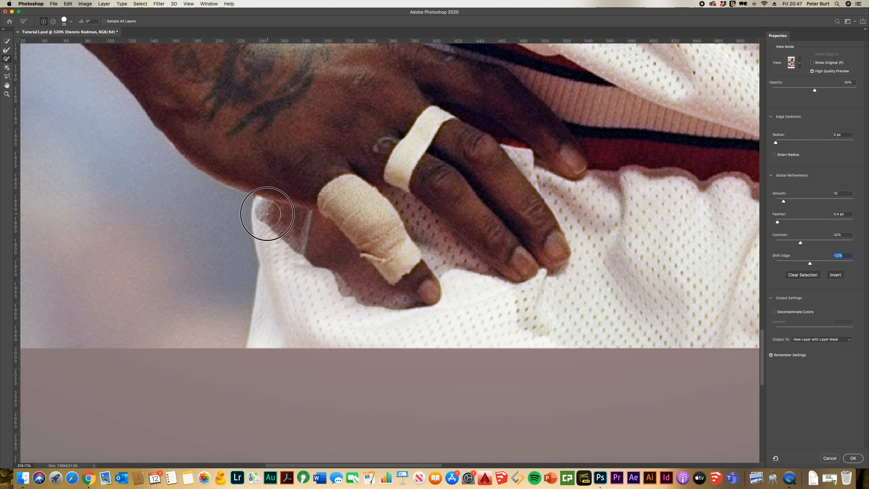
pyautogui.moveTo(266, 209)
pyautogui.mouseDown()
pyautogui.moveTo(281, 274)
pyautogui.moveTo(283, 253)
pyautogui.moveTo(297, 284)
pyautogui.moveTo(312, 258)
pyautogui.moveTo(330, 320)
pyautogui.moveTo(347, 337)
pyautogui.moveTo(375, 317)
pyautogui.moveTo(390, 361)
pyautogui.moveTo(458, 268)
pyautogui.moveTo(440, 341)
pyautogui.moveTo(468, 356)
pyautogui.moveTo(494, 272)
pyautogui.moveTo(495, 325)
pyautogui.moveTo(509, 291)
pyautogui.moveTo(487, 362)
pyautogui.moveTo(524, 324)
pyautogui.moveTo(534, 353)
pyautogui.moveTo(514, 297)
pyautogui.moveTo(515, 364)
pyautogui.moveTo(535, 334)
pyautogui.moveTo(518, 341)
pyautogui.moveTo(561, 289)
pyautogui.moveTo(617, 280)
pyautogui.moveTo(584, 362)
pyautogui.mouseUp()
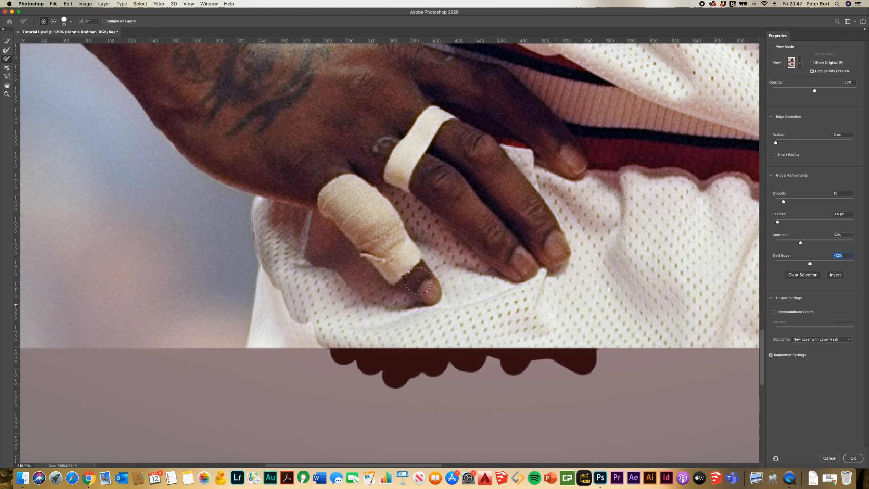
pyautogui.moveTo(273, 262)
pyautogui.mouseDown()
pyautogui.moveTo(258, 351)
pyautogui.moveTo(330, 344)
pyautogui.moveTo(286, 307)
pyautogui.moveTo(281, 319)
pyautogui.mouseUp()
pyautogui.moveTo(272, 269); pyautogui.dragTo(270, 295)
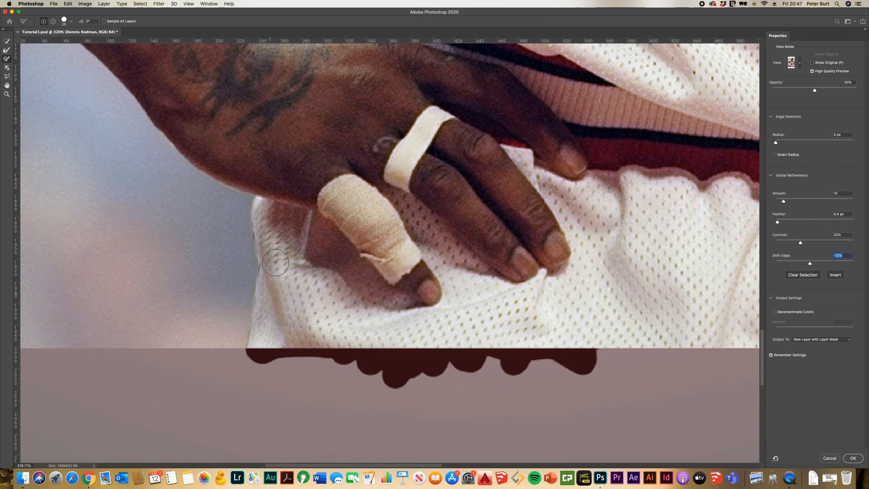
# Step: Subtract the brown background patch between the wrist and the jersey hem above the waistband with the Polygonal Lasso
pyautogui.scroll(-10, 275, 263)
pyautogui.scroll(1, 432, 245)
pyautogui.scroll(-8, 424, 233)
pyautogui.scroll(12, 356, 216)
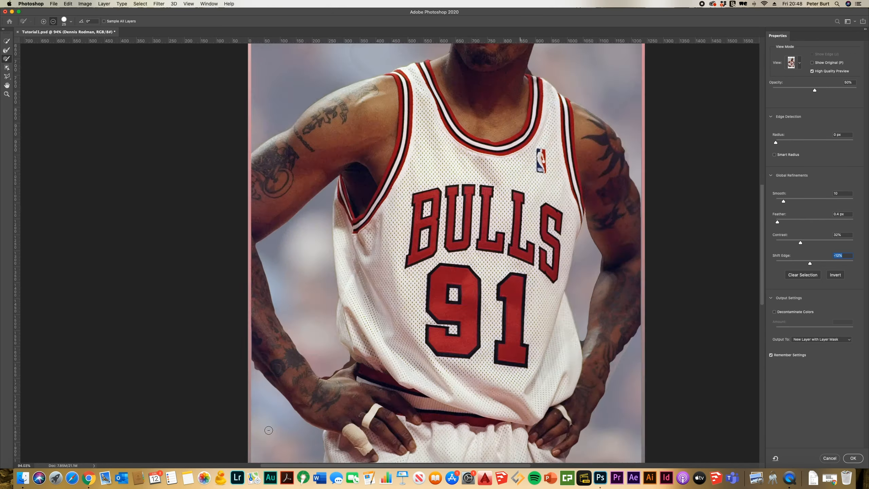
pyautogui.scroll(-4, 246, 318)
pyautogui.scroll(5, 404, 257)
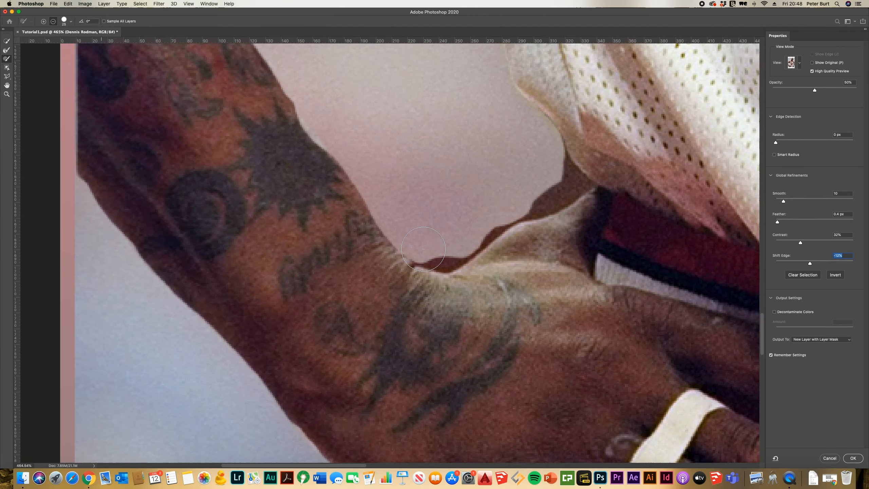
pyautogui.scroll(-6, 523, 193)
pyautogui.scroll(10, 486, 162)
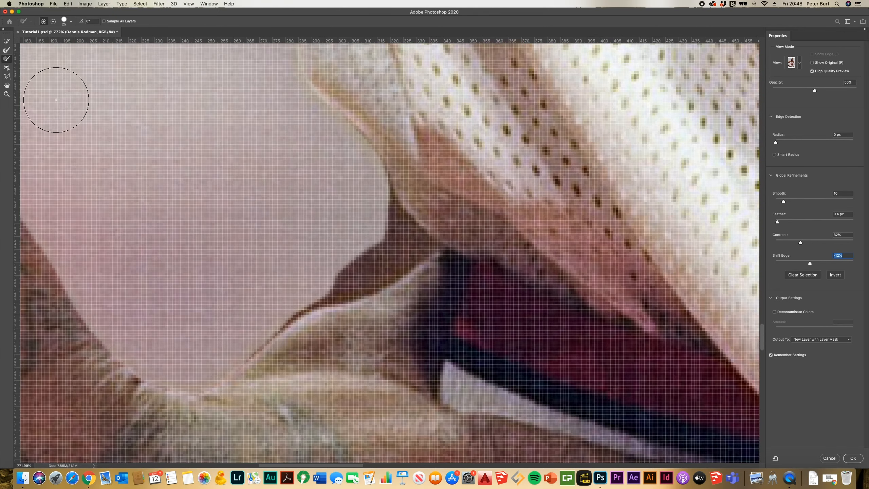
pyautogui.press('l')
pyautogui.moveTo(383, 165)
pyautogui.mouseDown()
pyautogui.moveTo(399, 203)
pyautogui.moveTo(446, 252)
pyautogui.mouseUp()
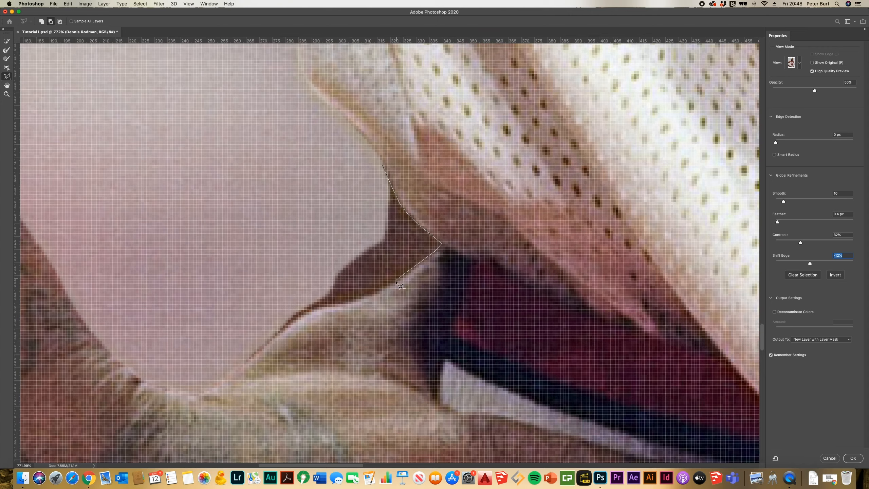
pyautogui.click(248, 362)
pyautogui.click(231, 372)
pyautogui.click(231, 277)
pyautogui.click(383, 166)
pyautogui.scroll(-10, 308, 247)
# Step: Add the shorts' lower corner beneath the hand without the finger bandage to the selection with the Brush
pyautogui.scroll(10, 379, 355)
pyautogui.moveTo(299, 293)
pyautogui.mouseDown()
pyautogui.moveTo(330, 363)
pyautogui.moveTo(316, 272)
pyautogui.moveTo(300, 294)
pyautogui.mouseUp()
pyautogui.scroll(-10, 390, 270)
pyautogui.scroll(10, 390, 270)
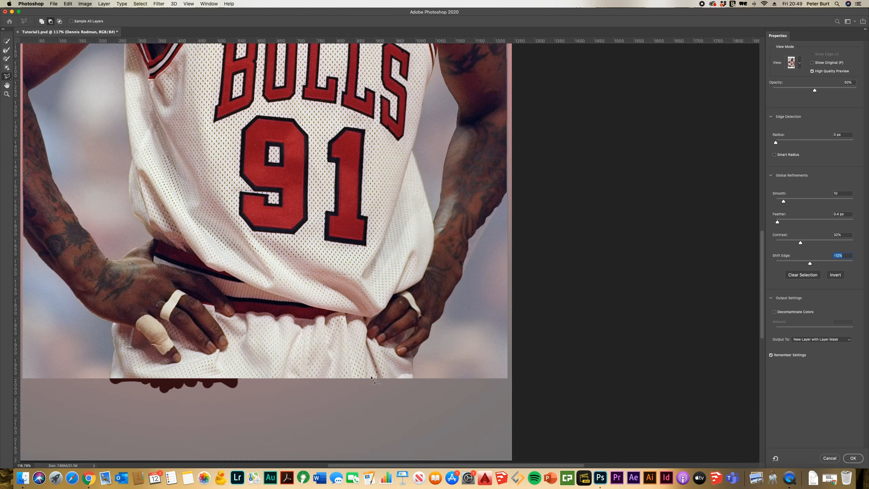
pyautogui.press('b')
pyautogui.moveTo(404, 351); pyautogui.dragTo(373, 367)
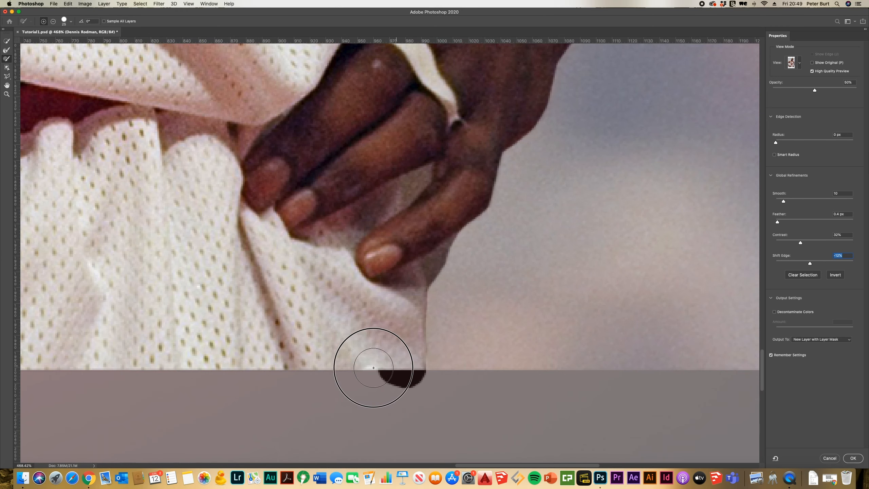
# Step: Clean up the outer edge of the tattooed forearm above the wrist with the Brush, adjusting the brush size
pyautogui.scroll(-10, 373, 367)
pyautogui.scroll(8, 455, 237)
pyautogui.moveTo(443, 251); pyautogui.dragTo(380, 366)
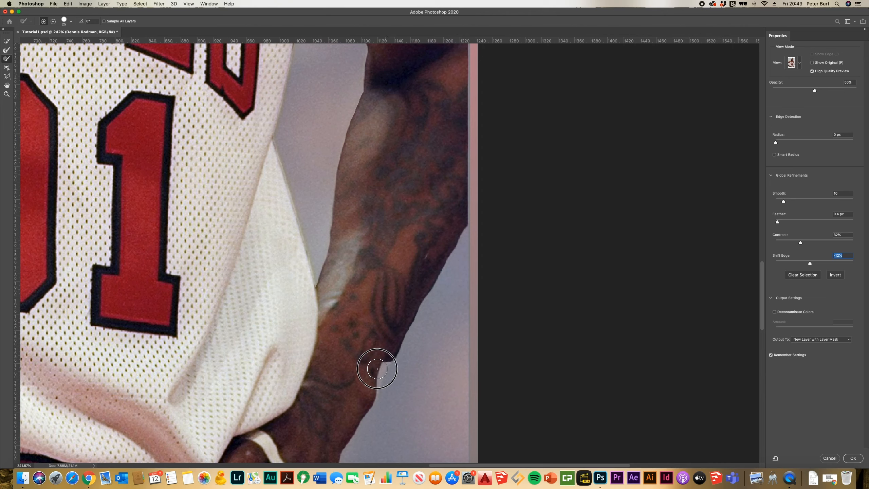
pyautogui.scroll(-3, 369, 258)
pyautogui.moveTo(325, 264); pyautogui.dragTo(313, 295)
pyautogui.scroll(-5, 366, 161)
pyautogui.scroll(3, 381, 242)
pyautogui.press(']')
pyautogui.press(']')
pyautogui.press(']')
pyautogui.press('[')
pyautogui.moveTo(446, 157); pyautogui.dragTo(343, 357)
pyautogui.scroll(10, 419, 233)
pyautogui.press('l')
pyautogui.keyDown('alt'); pyautogui.click(313, 286); pyautogui.keyUp('alt')
pyautogui.click(346, 223)
pyautogui.click(310, 263)
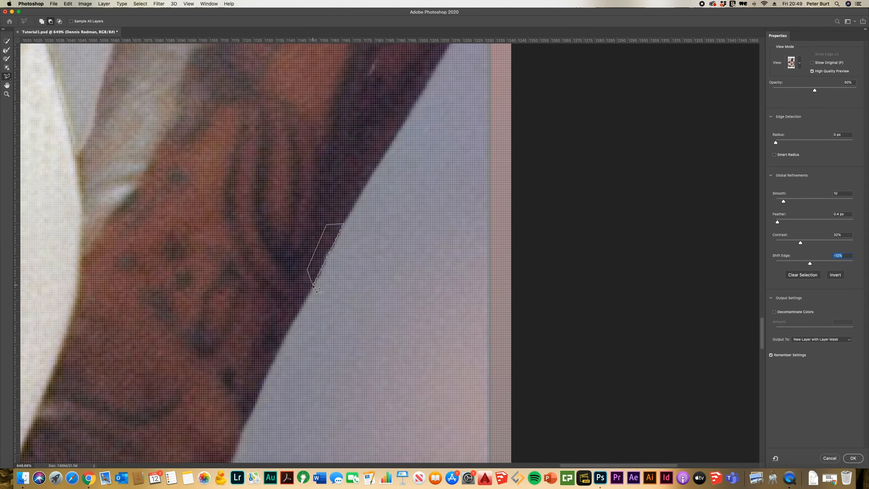
pyautogui.click(313, 285)
pyautogui.press('super+z')
# Step: Correct the uneven stretch along the forearm's outer edge with a closed Polygonal Lasso outline
pyautogui.click(349, 205)
pyautogui.click(337, 243)
pyautogui.click(319, 277)
pyautogui.click(286, 252)
pyautogui.click(349, 205)
pyautogui.scroll(-8, 401, 274)
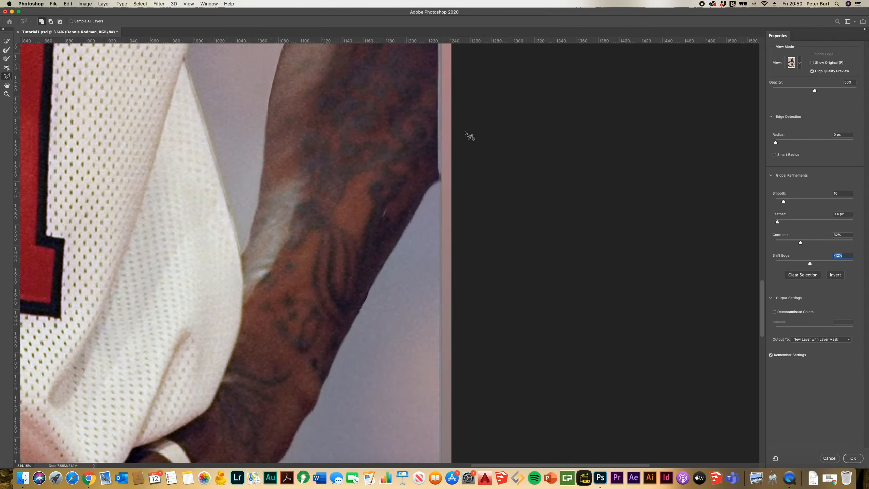
# Step: Subtract the small leftover where the forearm's outer edge meets the side of the photo with the Polygonal Lasso
pyautogui.scroll(5, 420, 196)
pyautogui.keyDown('alt'); pyautogui.click(441, 178); pyautogui.keyUp('alt')
pyautogui.click(463, 131)
pyautogui.click(476, 129)
pyautogui.click(442, 178)
pyautogui.scroll(-5, 471, 227)
pyautogui.scroll(-5, 474, 230)
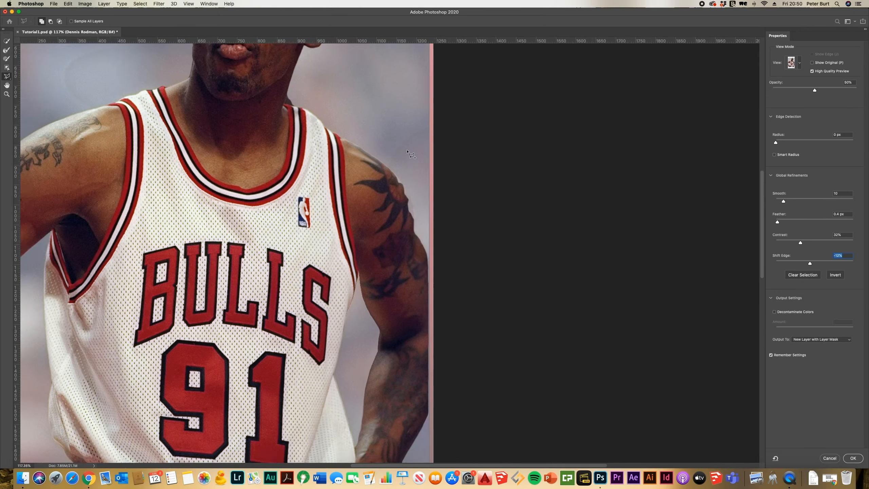
# Step: Paint along the outer edge of the tattooed shoulder with the Brush to restore its outline in the selection
pyautogui.scroll(6, 342, 186)
pyautogui.press('b')
pyautogui.moveTo(342, 185)
pyautogui.mouseDown()
pyautogui.moveTo(382, 244)
pyautogui.moveTo(399, 291)
pyautogui.moveTo(396, 272)
pyautogui.mouseUp()
pyautogui.click(394, 271)
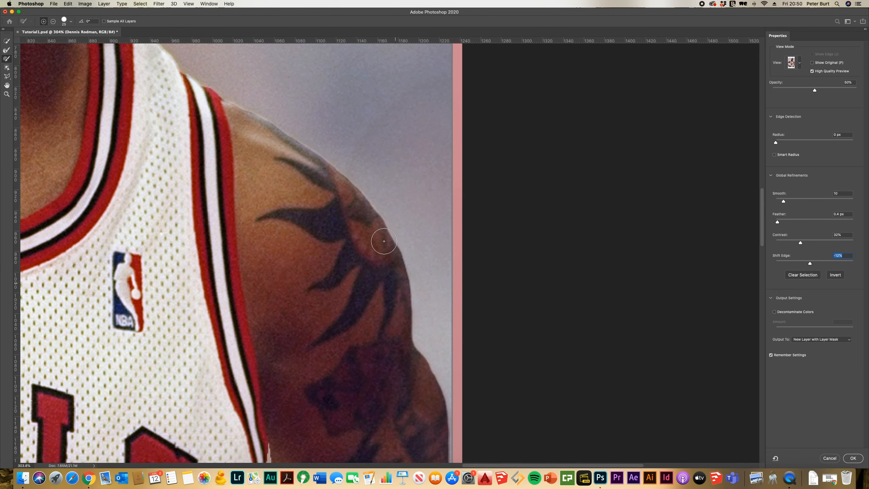
pyautogui.moveTo(380, 243); pyautogui.dragTo(385, 251)
pyautogui.moveTo(362, 213)
pyautogui.mouseDown()
pyautogui.moveTo(412, 241)
pyautogui.moveTo(360, 222)
pyautogui.moveTo(386, 260)
pyautogui.mouseUp()
# Step: Subtract the area beside the neck where it meets the jersey strap on the NBA-logo side with the Polygonal Lasso
pyautogui.scroll(-4, 363, 222)
pyautogui.scroll(6, 360, 221)
pyautogui.scroll(-4, 387, 261)
pyautogui.scroll(3, 406, 358)
pyautogui.scroll(-6, 404, 375)
pyautogui.scroll(8, 387, 308)
pyautogui.click(7, 77)
pyautogui.click(51, 21)
pyautogui.scroll(4, 253, 290)
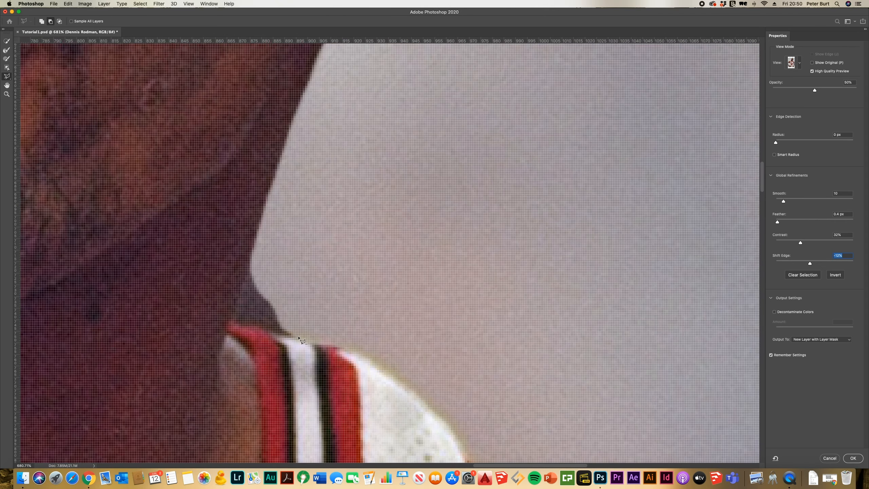
pyautogui.click(302, 340)
pyautogui.click(271, 333)
pyautogui.click(248, 327)
pyautogui.click(232, 320)
pyautogui.click(256, 240)
pyautogui.click(302, 340)
pyautogui.scroll(-8, 387, 309)
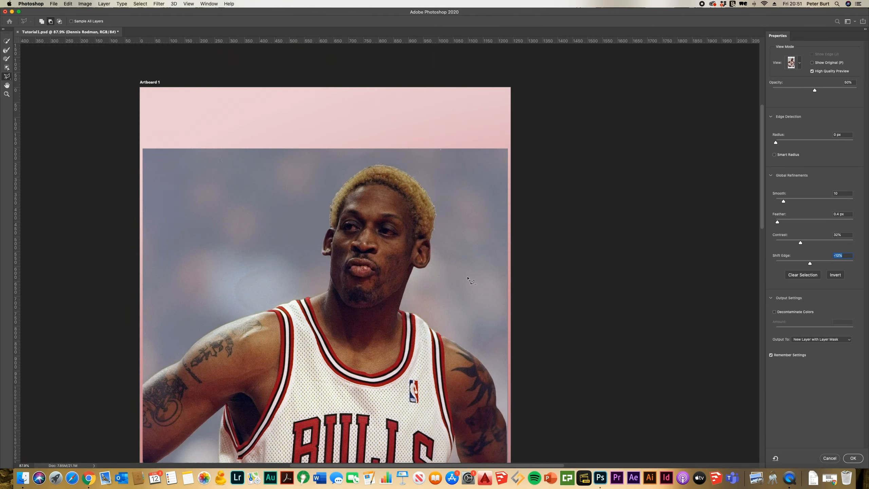
# Step: Subtract the thin sliver along the neck below the earring with a closed Polygonal Lasso outline
pyautogui.scroll(8, 319, 298)
pyautogui.click(303, 264)
pyautogui.click(308, 285)
pyautogui.click(300, 329)
pyautogui.click(288, 373)
pyautogui.doubleClick(288, 373)
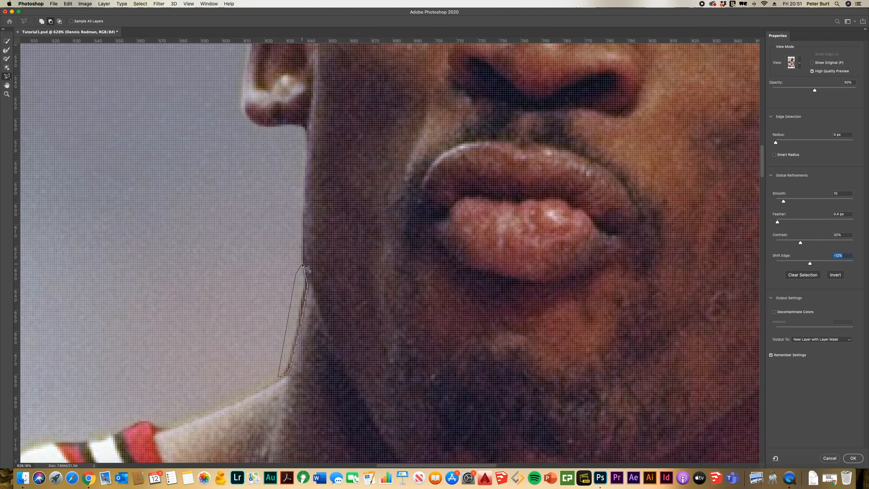
pyautogui.scroll(-5, 293, 368)
pyautogui.scroll(-3, 342, 211)
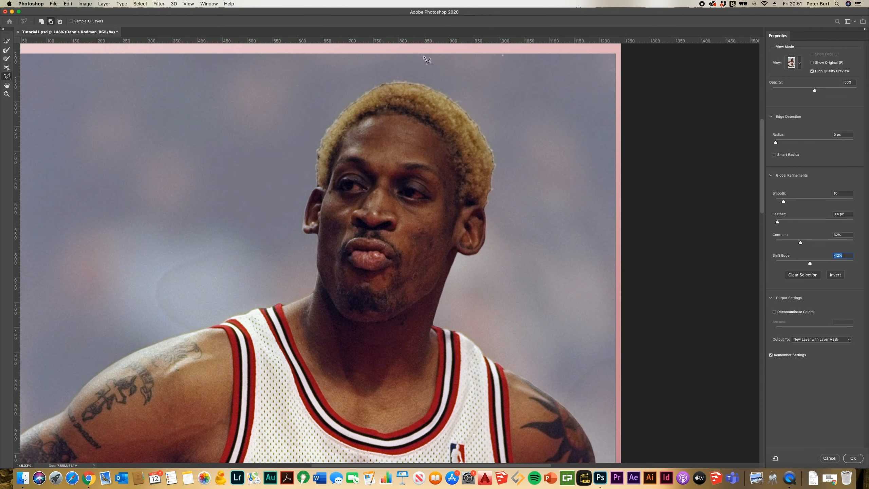
# Step: Refine the outline of the blond hair from ear to ear with the Refine Edge Brush at a larger size
pyautogui.click(6, 57)
pyautogui.scroll(3, 417, 72)
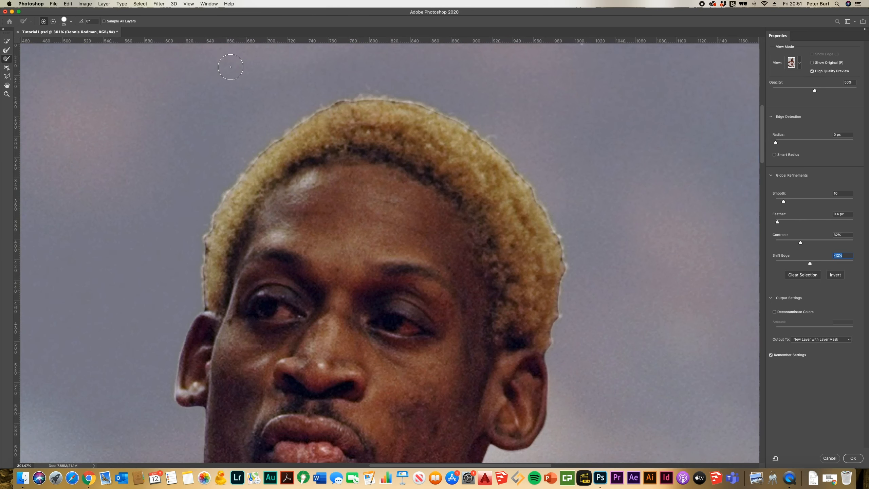
pyautogui.click(6, 50)
pyautogui.scroll(-2, 205, 297)
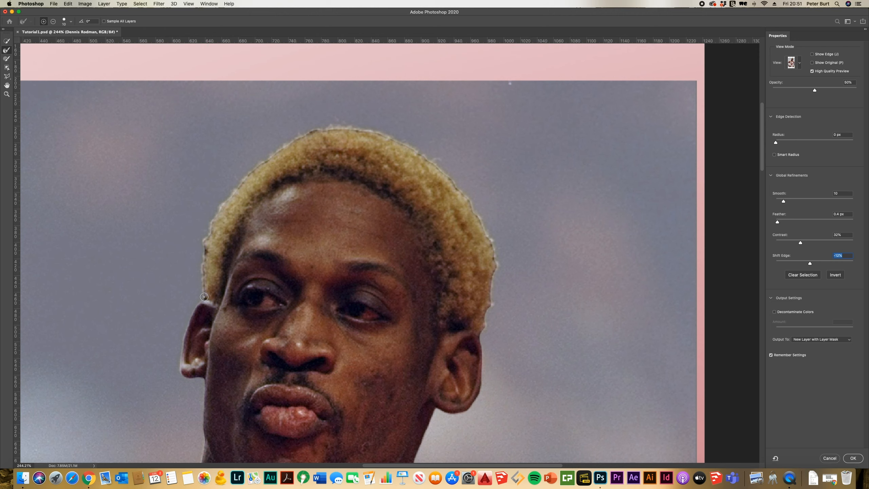
pyautogui.press(']')
pyautogui.moveTo(216, 214)
pyautogui.mouseDown()
pyautogui.moveTo(273, 146)
pyautogui.moveTo(316, 124)
pyautogui.moveTo(388, 132)
pyautogui.moveTo(447, 173)
pyautogui.moveTo(495, 247)
pyautogui.moveTo(483, 342)
pyautogui.mouseUp()
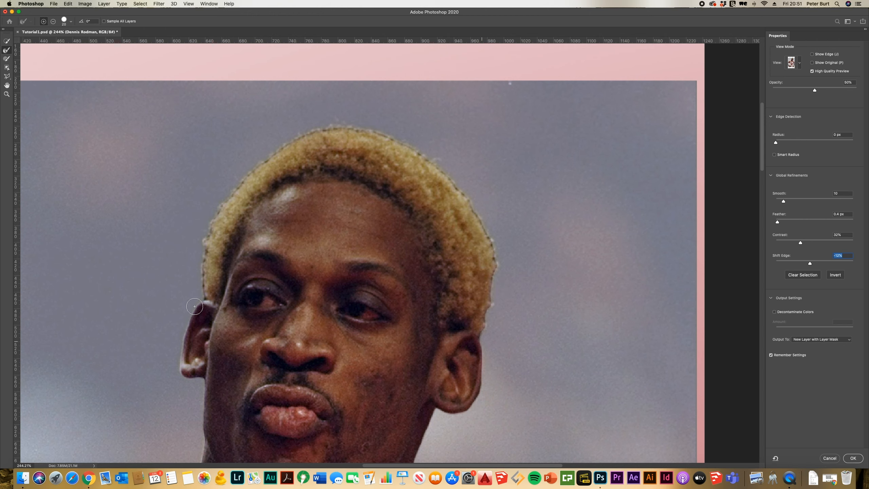
pyautogui.moveTo(196, 307); pyautogui.dragTo(204, 295)
# Step: Subtract the small leftover between the hair and the top of the earring-side ear with the Polygonal Lasso
pyautogui.scroll(5, 205, 296)
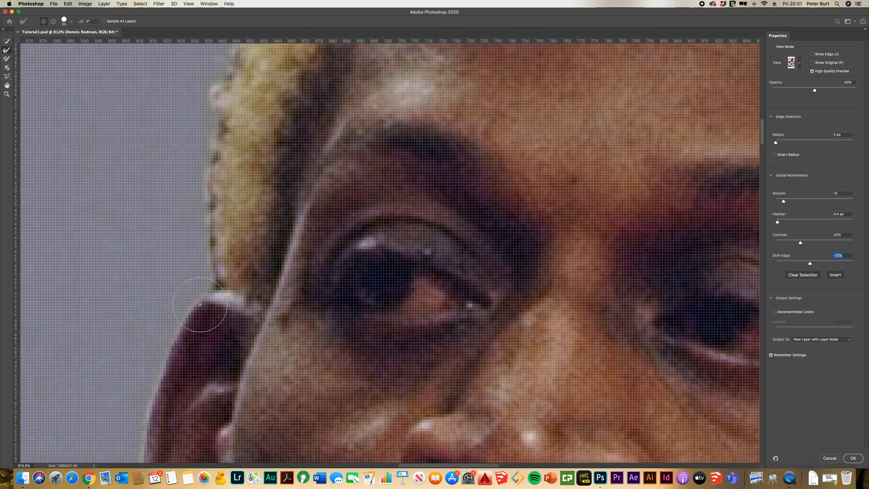
pyautogui.click(7, 76)
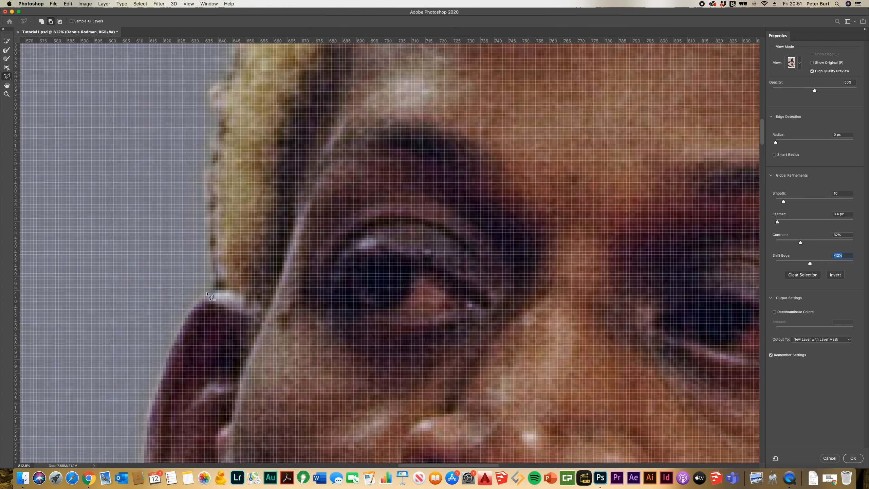
pyautogui.click(204, 293)
pyautogui.click(225, 289)
pyautogui.click(216, 279)
pyautogui.scroll(-4, 216, 279)
pyautogui.scroll(-3, 187, 262)
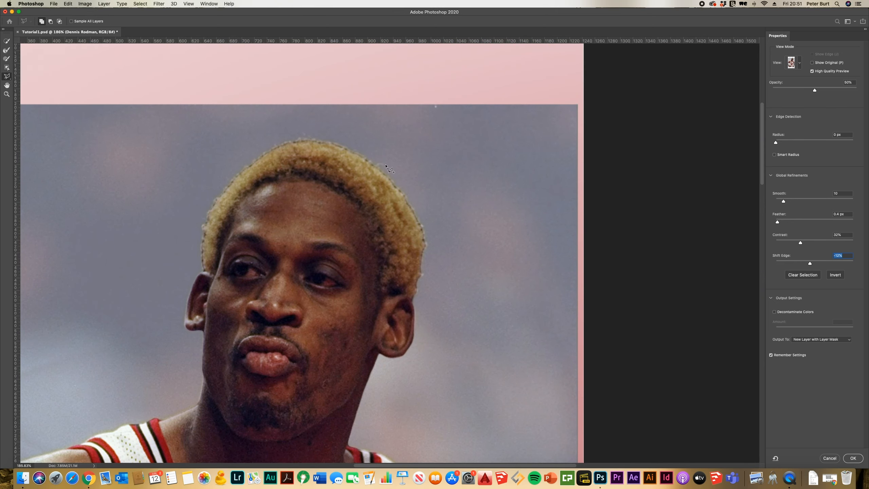
# Step: Correct the selection along the lower edge of the ear without the earring using the Polygonal Lasso
pyautogui.scroll(5, 428, 244)
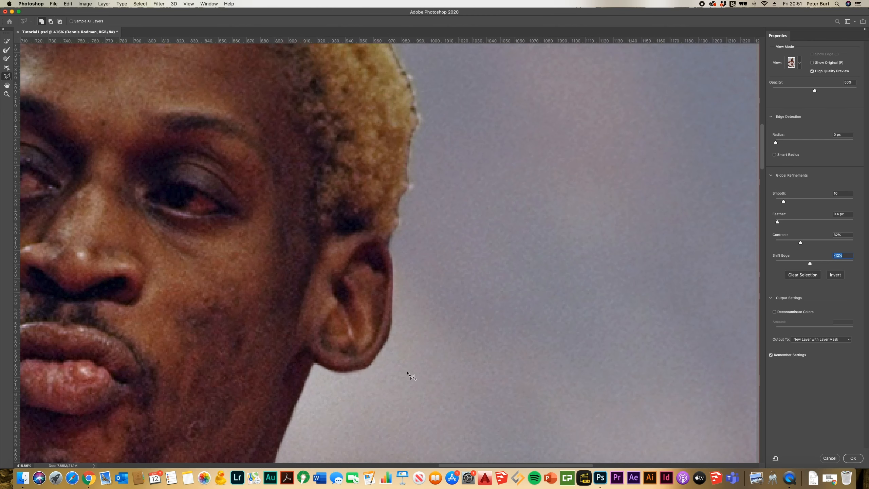
pyautogui.moveTo(376, 361)
pyautogui.mouseDown()
pyautogui.moveTo(396, 301)
pyautogui.moveTo(387, 354)
pyautogui.moveTo(375, 358)
pyautogui.mouseUp()
pyautogui.click(375, 359)
pyautogui.scroll(-10, 428, 237)
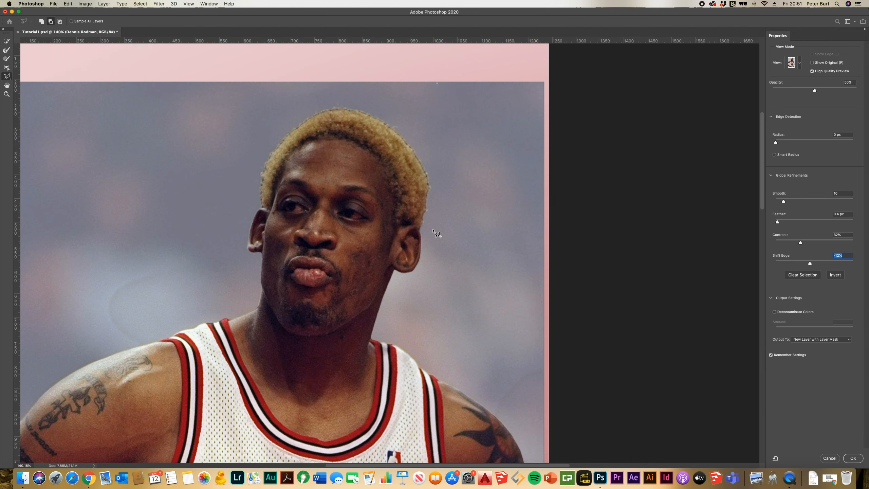
# Step: Paint along the bottom edge of the shorts with the Brush to include the full hem in the selection
pyautogui.scroll(-3, 434, 233)
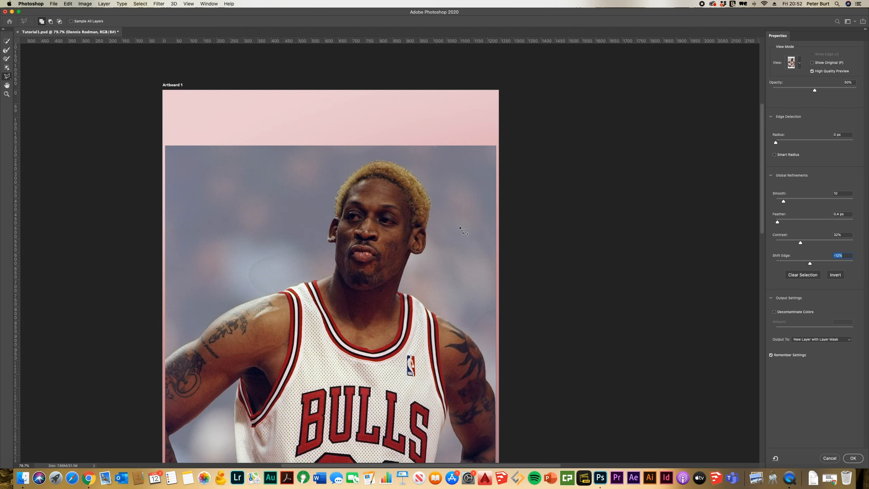
pyautogui.scroll(-1, 376, 137)
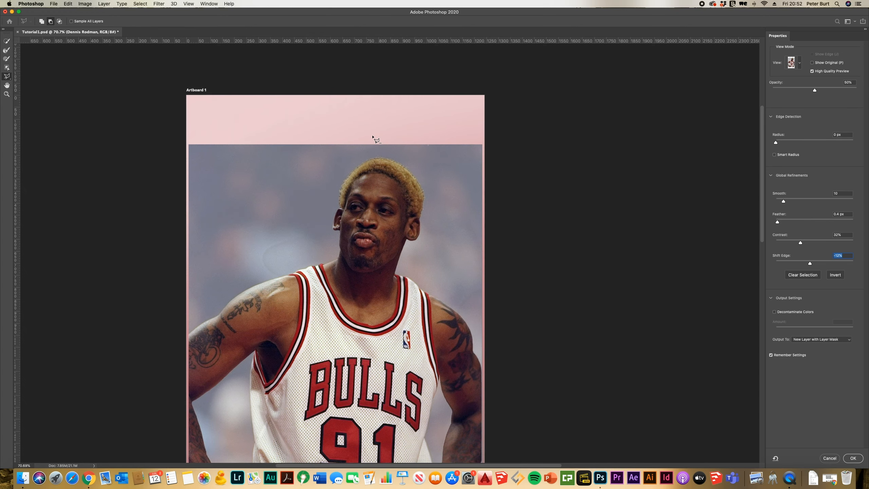
pyautogui.scroll(-3, 374, 137)
pyautogui.scroll(2, 381, 378)
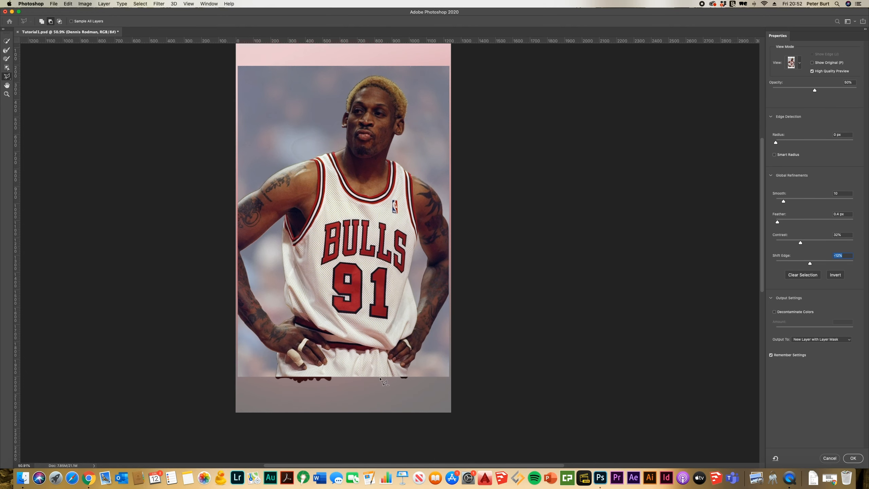
pyautogui.scroll(5, 380, 378)
pyautogui.press('r')
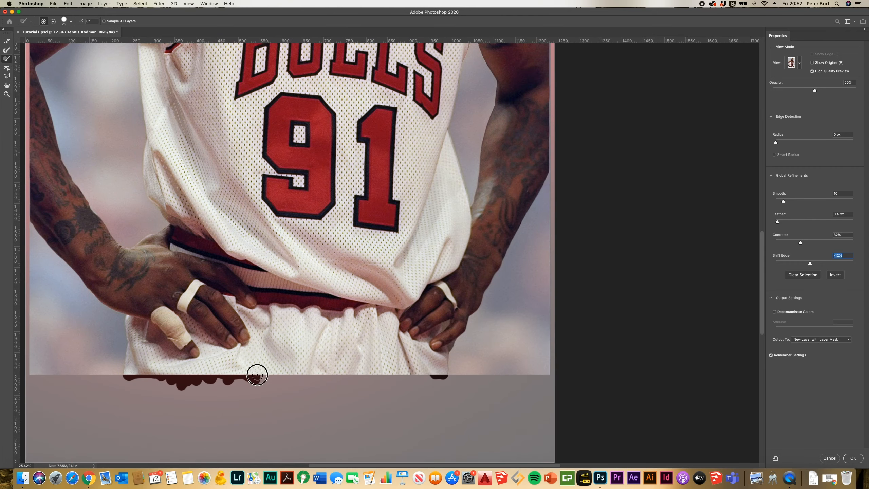
pyautogui.moveTo(258, 374)
pyautogui.mouseDown()
pyautogui.moveTo(365, 378)
pyautogui.moveTo(259, 381)
pyautogui.mouseUp()
pyautogui.scroll(-4, 267, 410)
# Step: Clean up the edges of the sun-tattooed forearm with the Refine Edge Brush and the Brush
pyautogui.scroll(8, 149, 325)
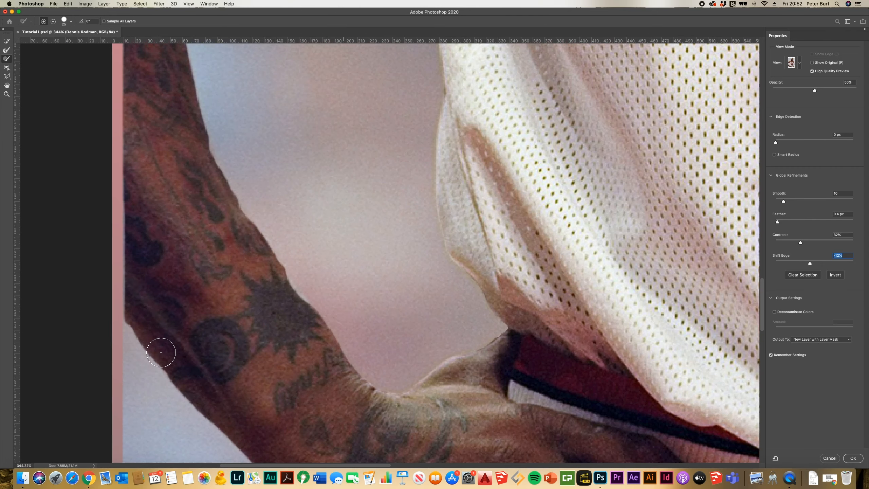
pyautogui.click(7, 51)
pyautogui.moveTo(209, 141); pyautogui.dragTo(321, 313)
pyautogui.click(6, 58)
pyautogui.moveTo(268, 273); pyautogui.dragTo(307, 319)
pyautogui.scroll(2, 145, 323)
pyautogui.moveTo(138, 283); pyautogui.dragTo(197, 358)
pyautogui.scroll(-8, 298, 359)
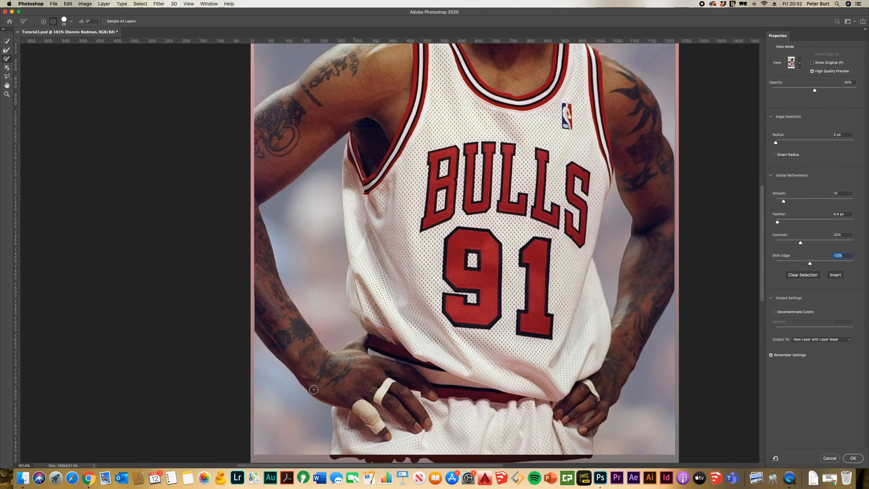
# Step: Inspect the whole cut-out from the head down to the hands and shorts for remaining edge errors
pyautogui.scroll(4, 314, 390)
pyautogui.scroll(-6, 287, 373)
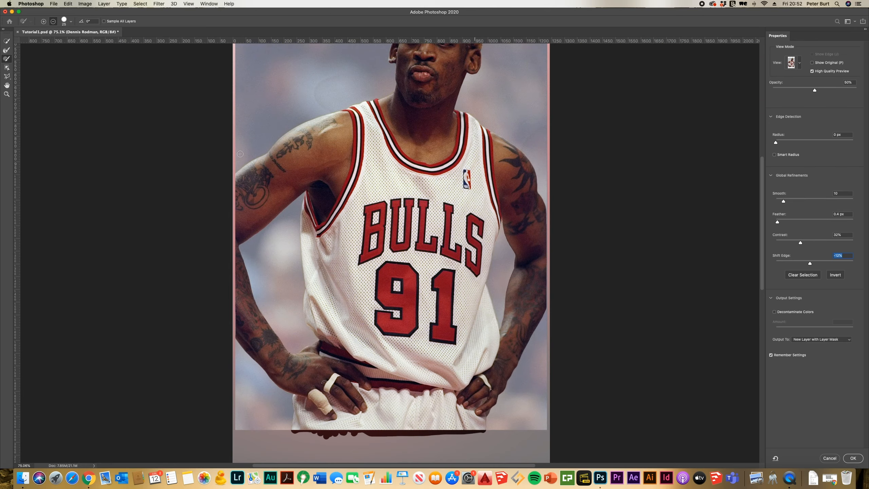
pyautogui.scroll(2, 241, 154)
pyautogui.scroll(-6, 572, 196)
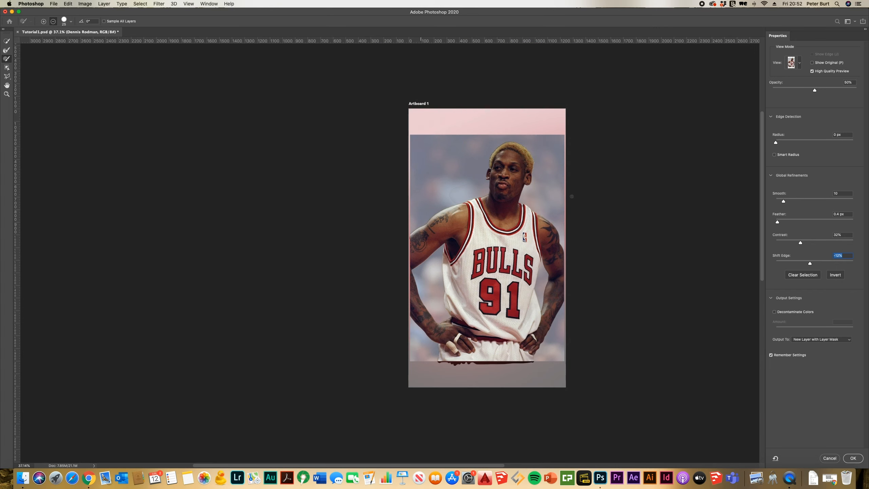
pyautogui.scroll(3, 572, 196)
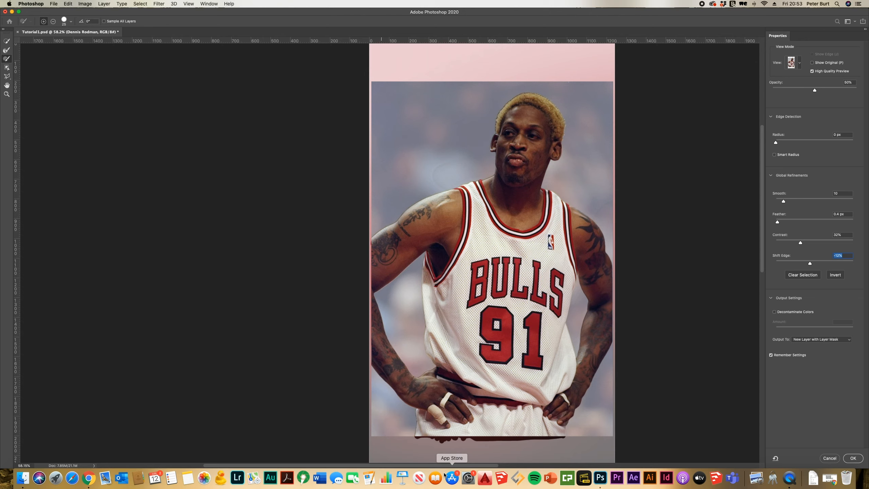
pyautogui.moveTo(450, 466); pyautogui.dragTo(511, 464)
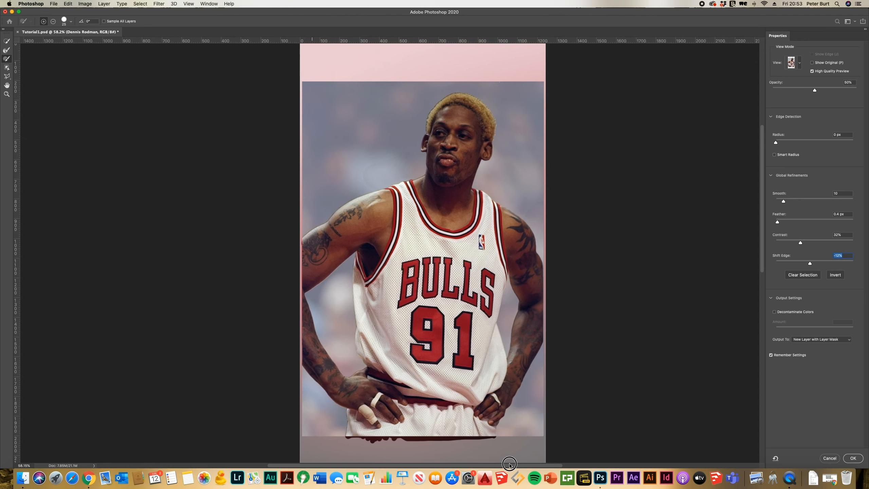
pyautogui.scroll(7, 345, 440)
pyautogui.scroll(-7, 345, 440)
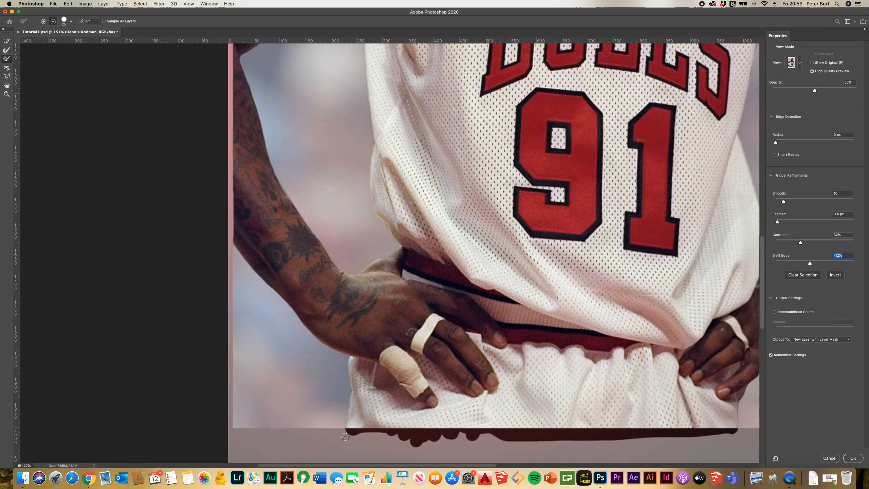
pyautogui.scroll(2, 496, 339)
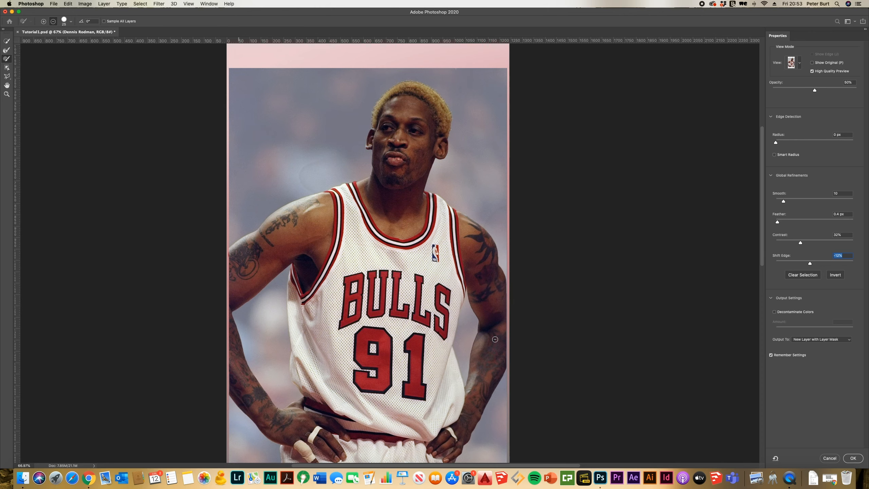
pyautogui.scroll(-1, 486, 377)
pyautogui.scroll(1, 476, 411)
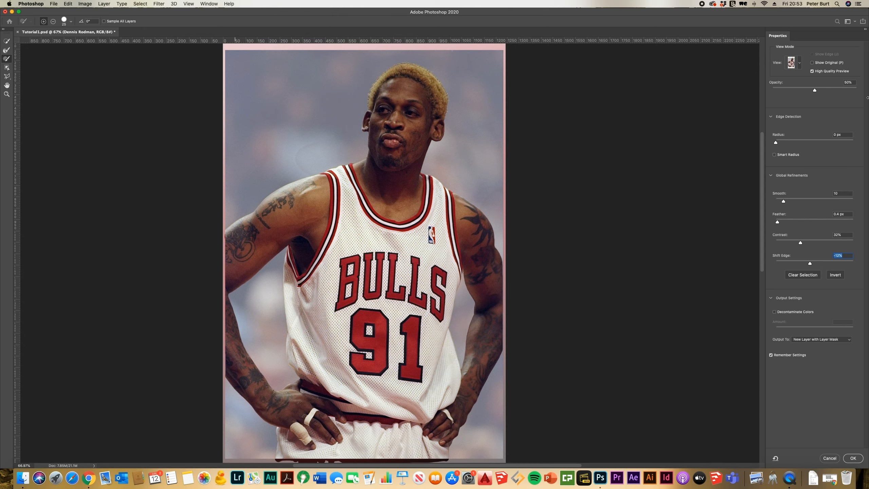
# Step: Preview the matte at a higher opacity, return it to 50%, and output the selection as a new layer with layer mask
pyautogui.moveTo(818, 90); pyautogui.dragTo(845, 91)
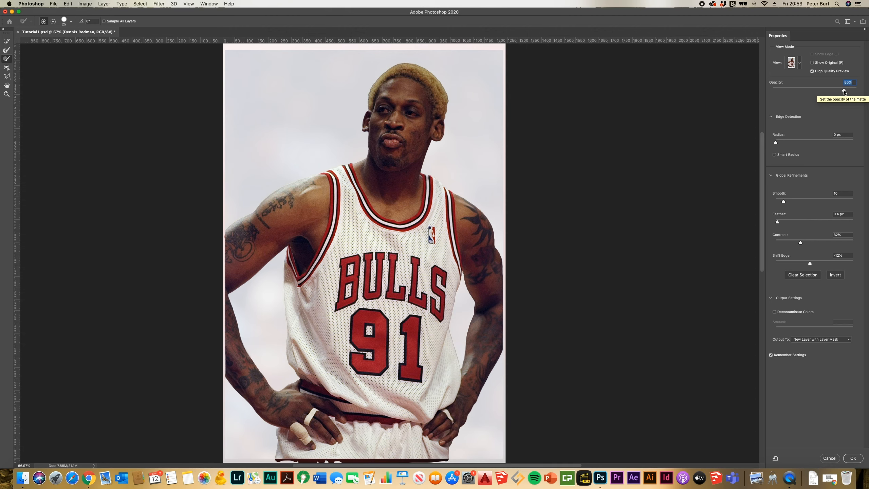
pyautogui.moveTo(845, 92); pyautogui.dragTo(815, 95)
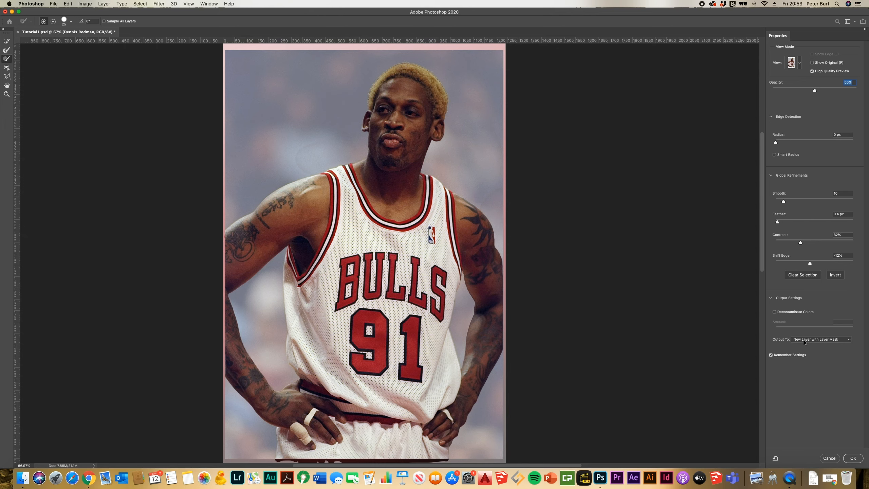
pyautogui.click(856, 459)
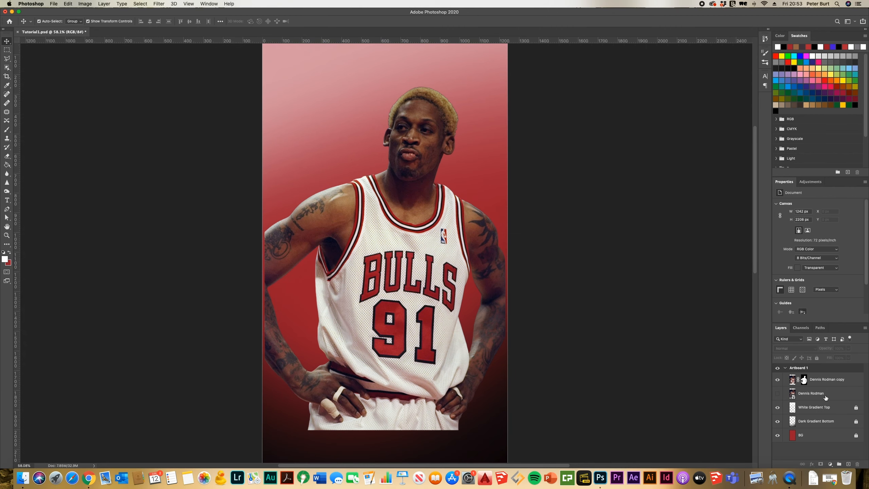
# Step: Show the original Dennis Rodman layer briefly and hide it again to compare it with the masked copy
pyautogui.click(787, 396)
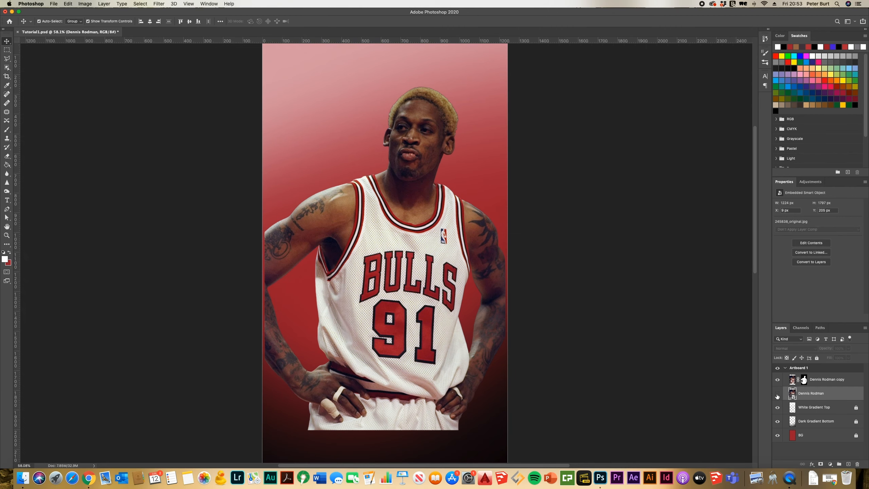
pyautogui.click(778, 394)
pyautogui.click(778, 394)
# Step: Examine the image and layer mask of the Dennis Rodman copy layer, deselect it, and review the whole artboard
pyautogui.click(806, 380)
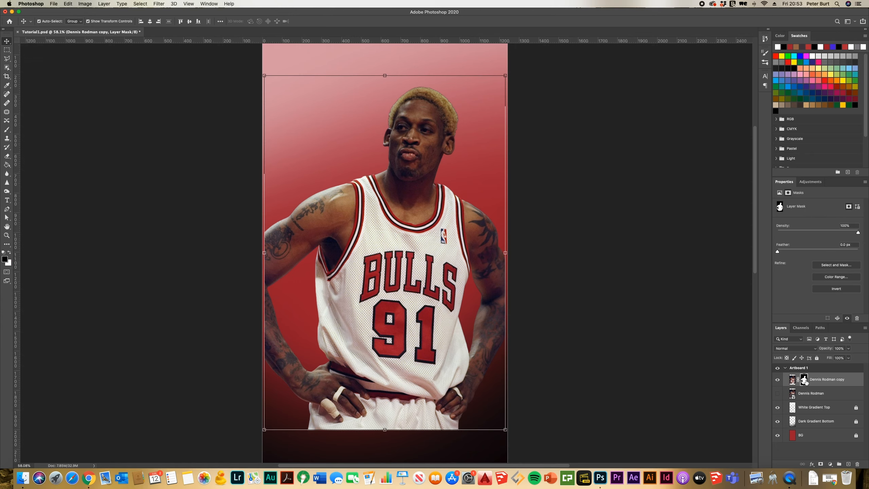
pyautogui.click(647, 314)
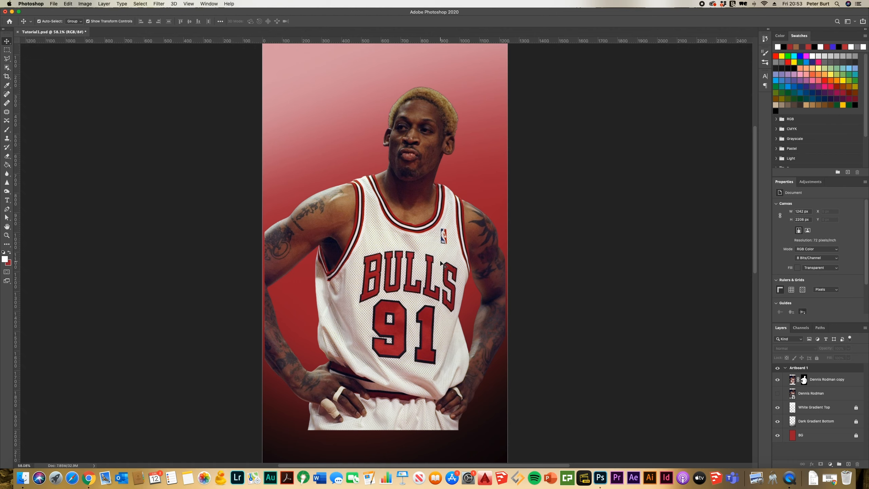
pyautogui.scroll(1, 579, 302)
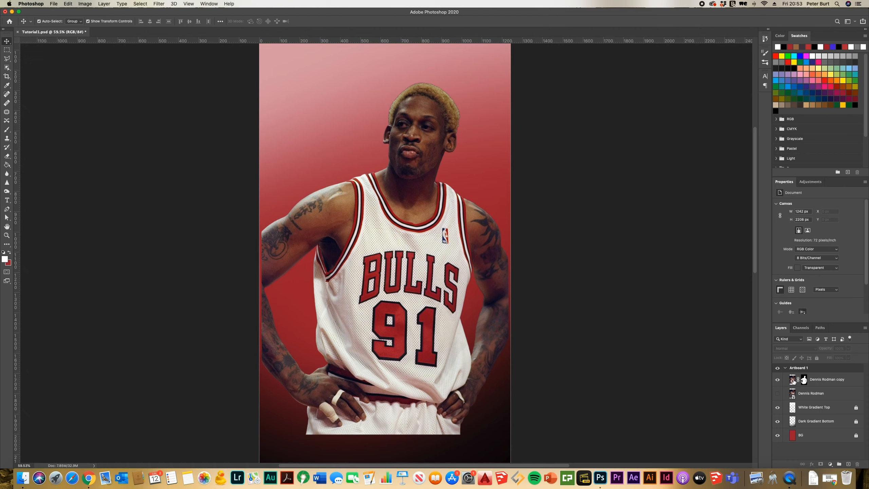
pyautogui.click(793, 380)
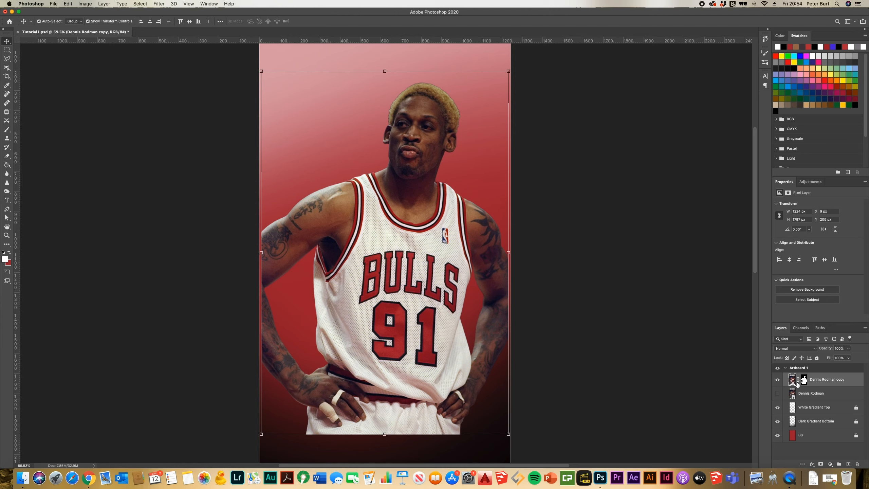
pyautogui.click(805, 381)
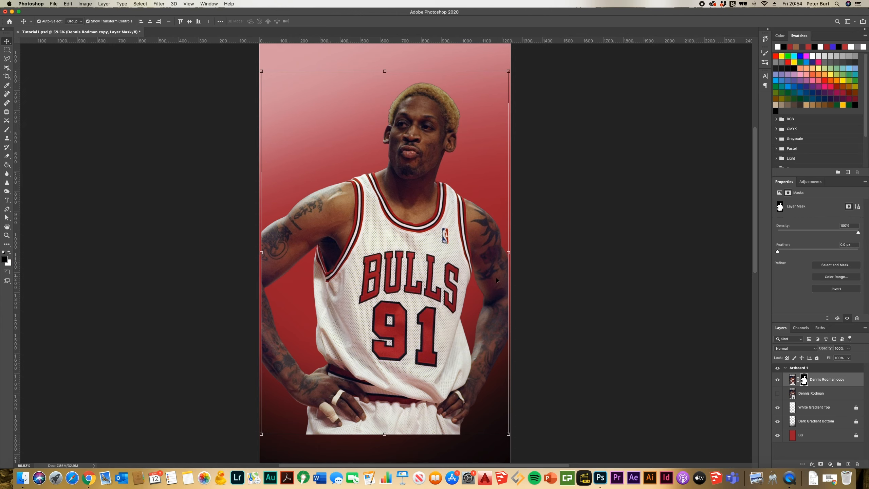
pyautogui.click(549, 222)
pyautogui.press('super+0')
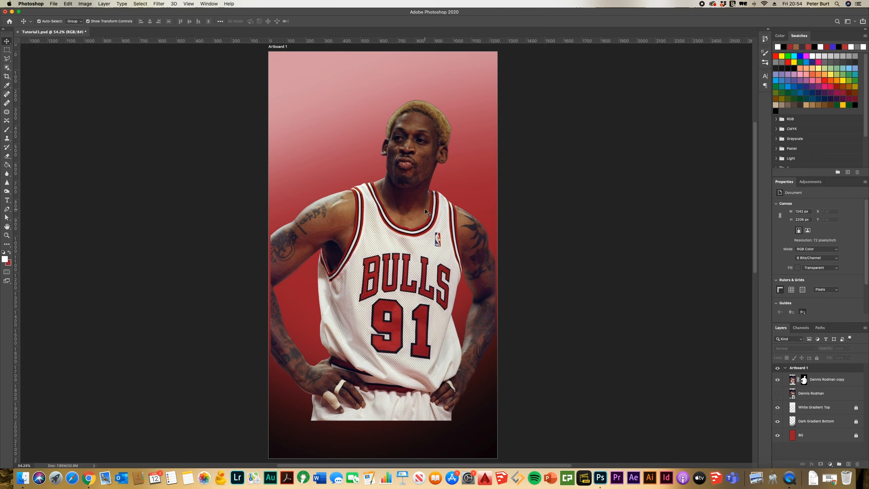
pyautogui.scroll(-2, 441, 217)
pyautogui.scroll(1, 440, 219)
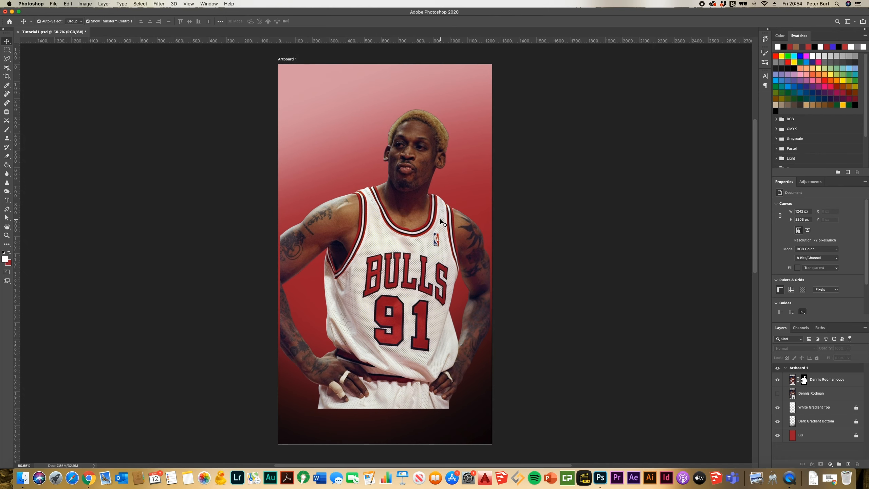